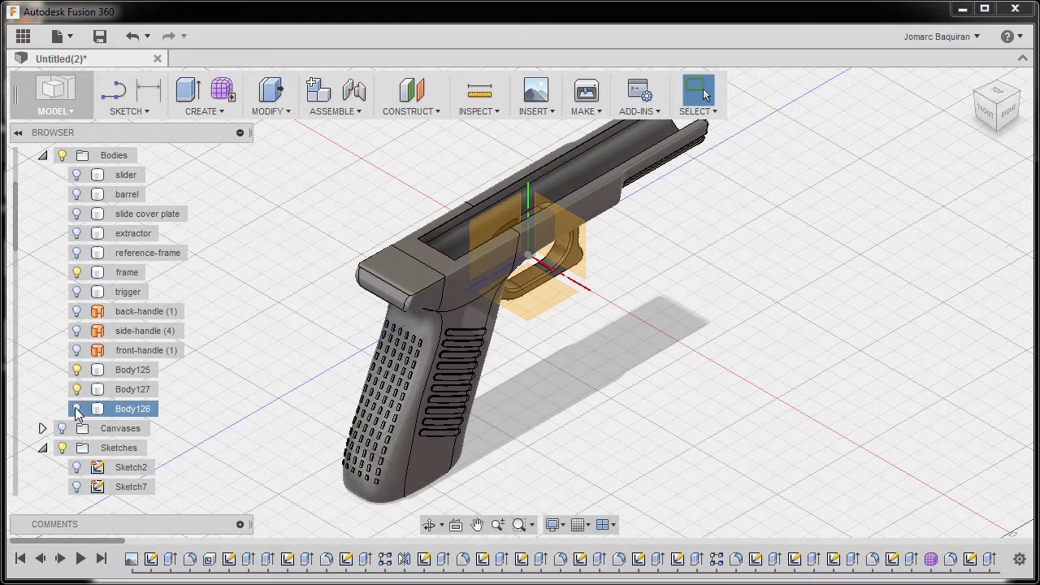
Move Body125, Body126 and Body127 by 100 mm in Z, away from the back of the grip.
{"action": "middle_click_drag", "start_coordinate": [666, 297], "coordinate": [583, 340], "text": "shift"}
{"action": "left_click", "coordinate": [999, 109]}
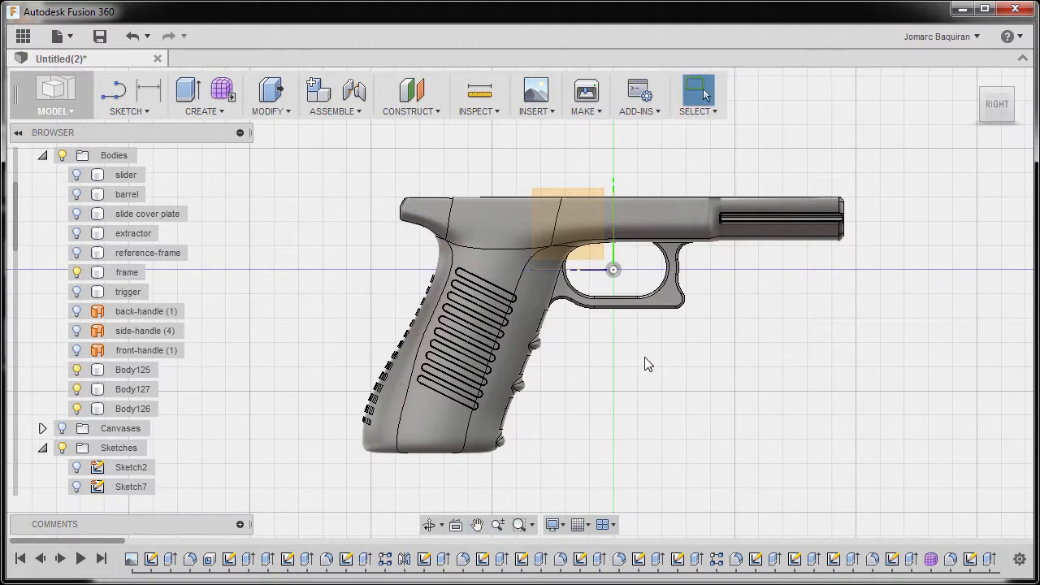
{"action": "key", "text": "m"}
{"action": "left_click", "coordinate": [132, 370]}
{"action": "left_click", "coordinate": [133, 389]}
{"action": "left_click", "coordinate": [128, 409]}
{"action": "left_click_drag", "start_coordinate": [485, 374], "coordinate": [318, 373]}
{"action": "type", "text": "100"}
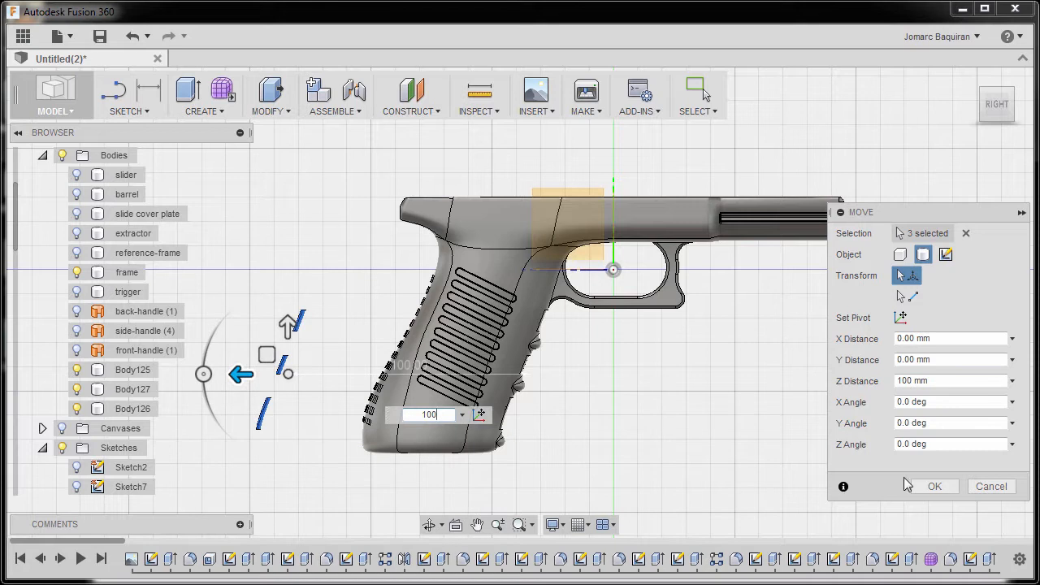
{"action": "left_click", "coordinate": [936, 486]}
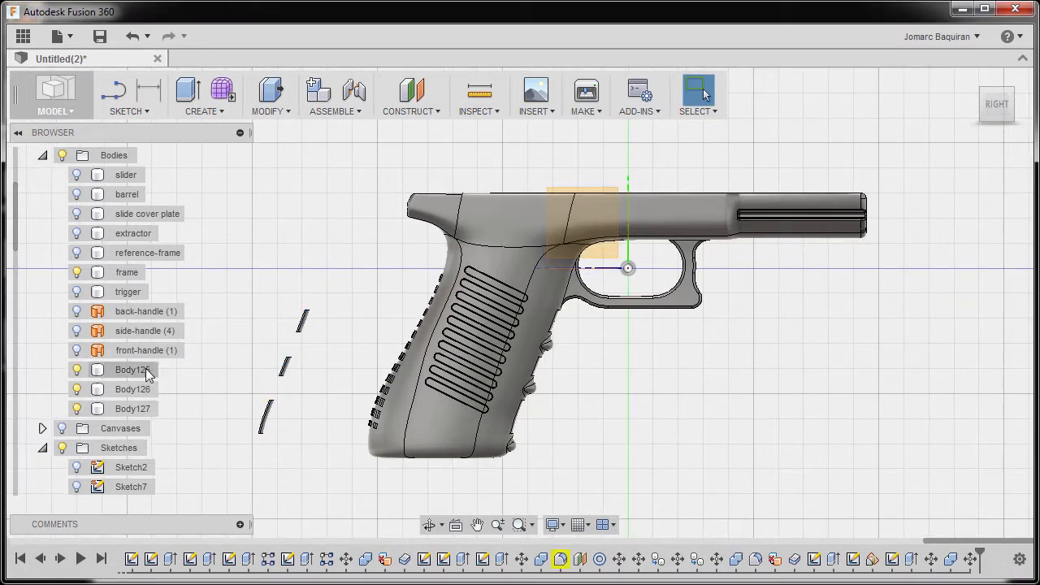
Show the reference-line2 sketch beside the three moved bodies.
{"action": "scroll", "coordinate": [154, 376], "scroll_direction": "down", "scroll_amount": 5}
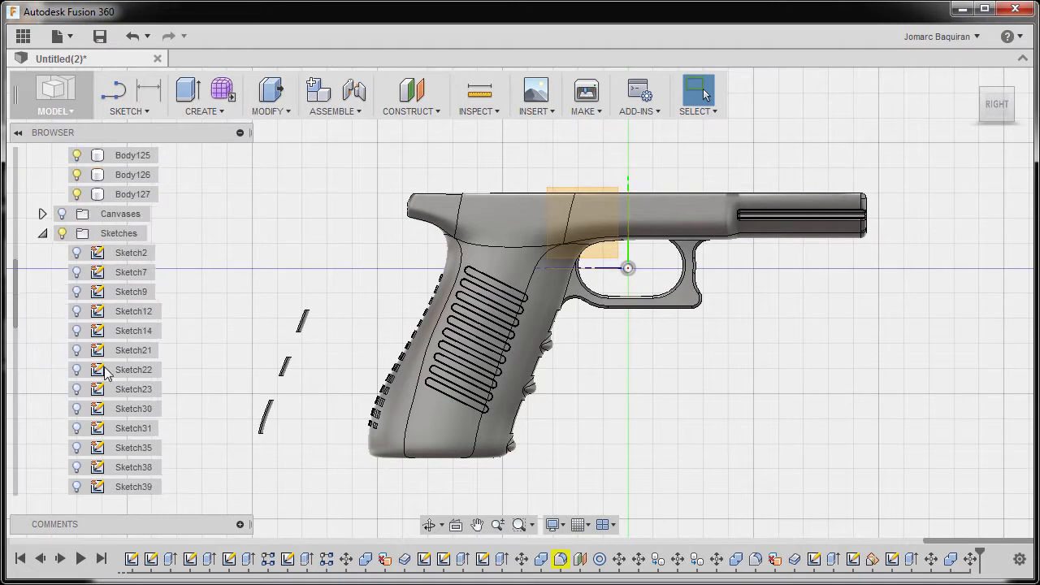
{"action": "scroll", "coordinate": [104, 372], "scroll_direction": "down", "scroll_amount": 10}
{"action": "left_click", "coordinate": [76, 389]}
{"action": "middle_click_drag", "start_coordinate": [258, 397], "coordinate": [366, 383]}
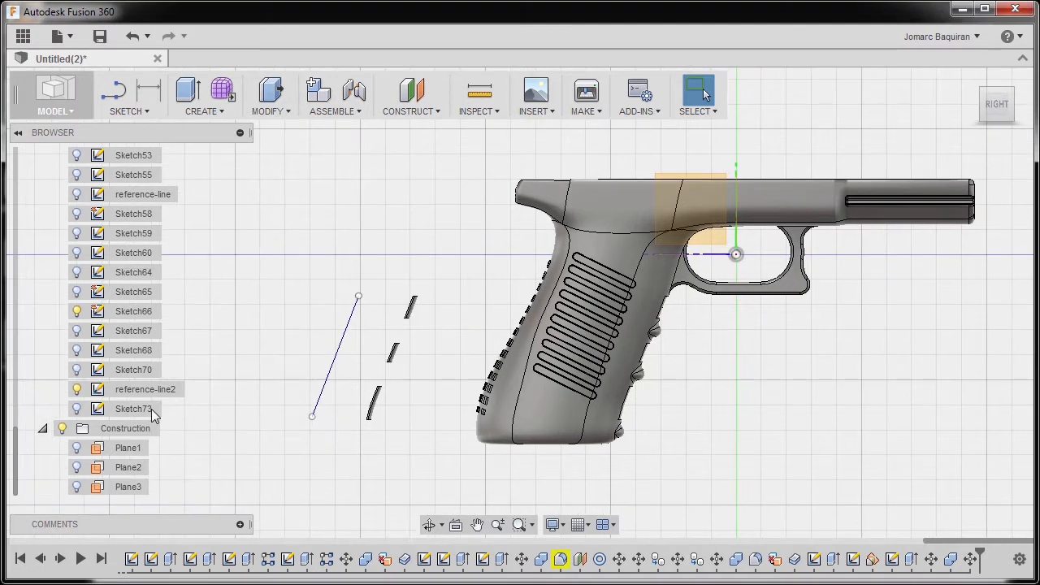
Show Plane3 and start a new sketch on it.
{"action": "left_click", "coordinate": [76, 489]}
{"action": "left_click", "coordinate": [76, 488]}
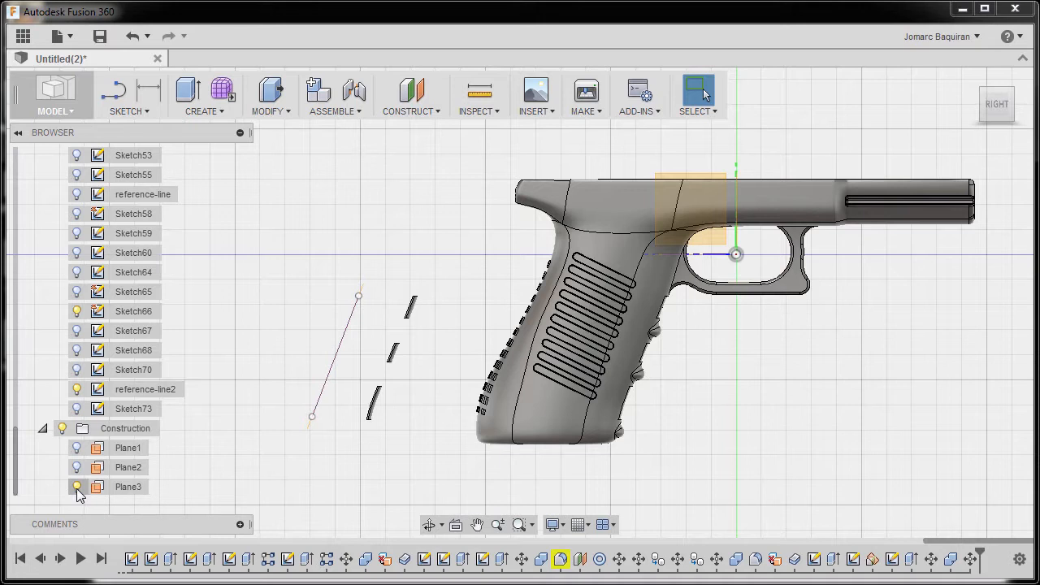
{"action": "middle_click_drag", "start_coordinate": [324, 365], "coordinate": [423, 348], "text": "shift"}
{"action": "key", "text": "Escape"}
{"action": "left_click", "coordinate": [503, 325]}
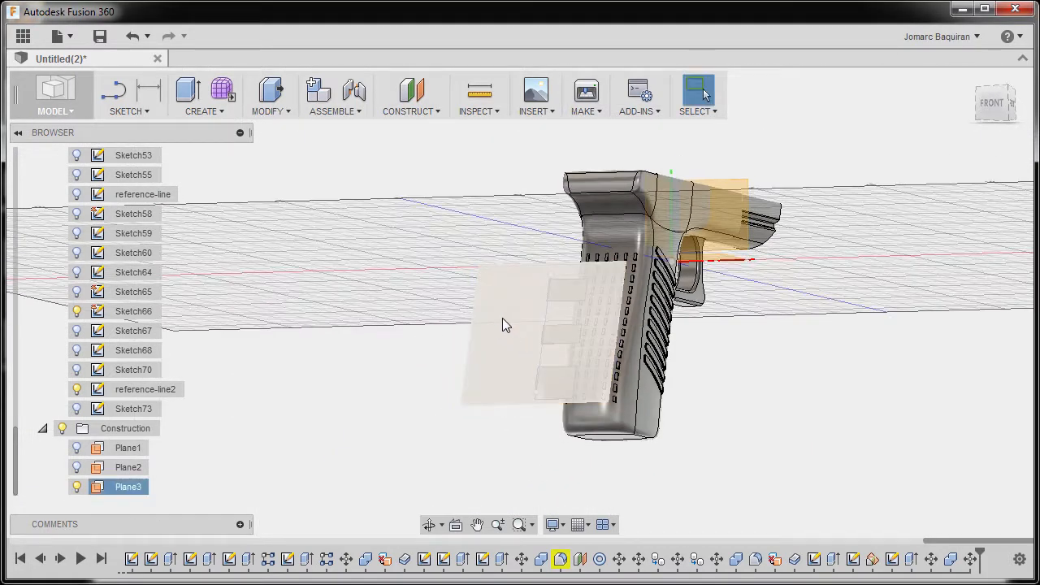
{"action": "right_click", "coordinate": [503, 320]}
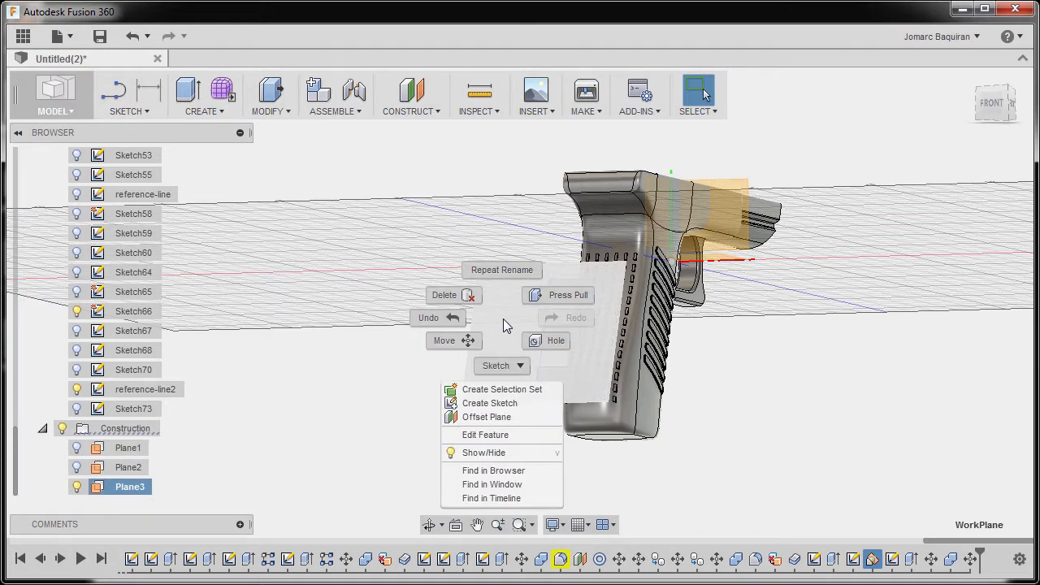
{"action": "left_click", "coordinate": [490, 403]}
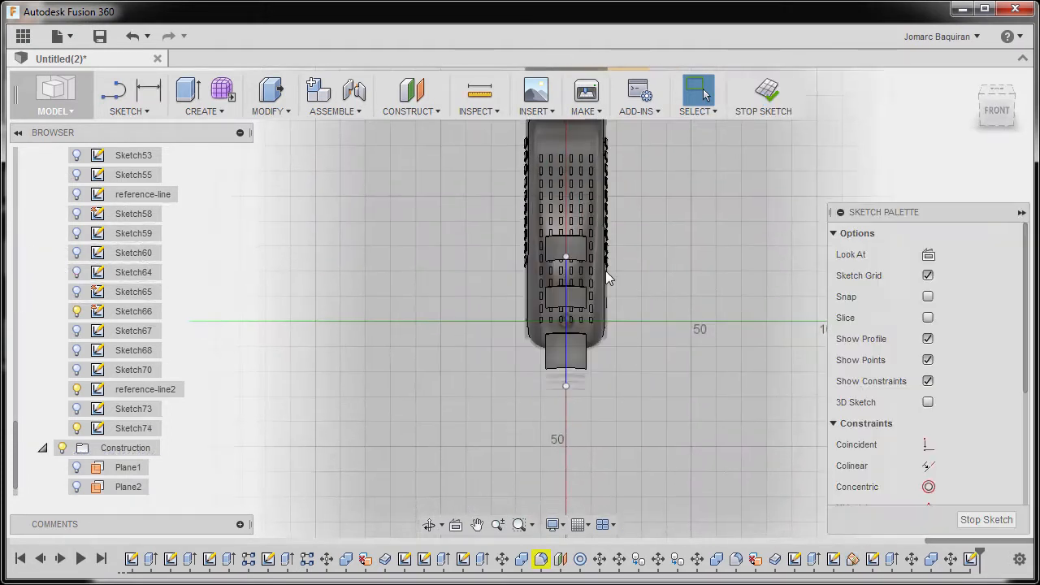
Hide the frame body so only the three curved strips remain behind the sketch.
{"action": "scroll", "coordinate": [86, 276], "scroll_direction": "up", "scroll_amount": 8}
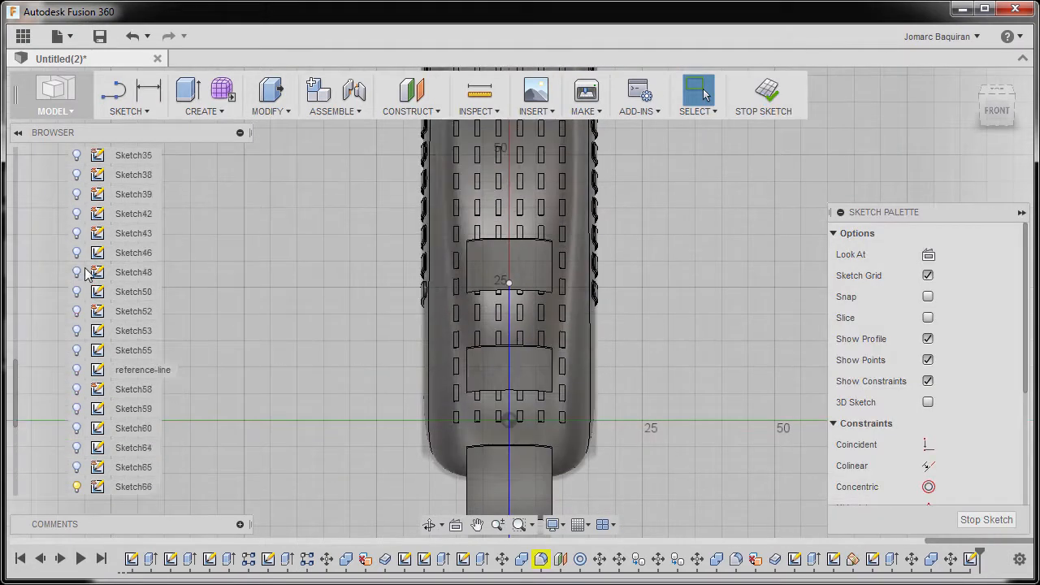
{"action": "scroll", "coordinate": [86, 276], "scroll_direction": "up", "scroll_amount": 5}
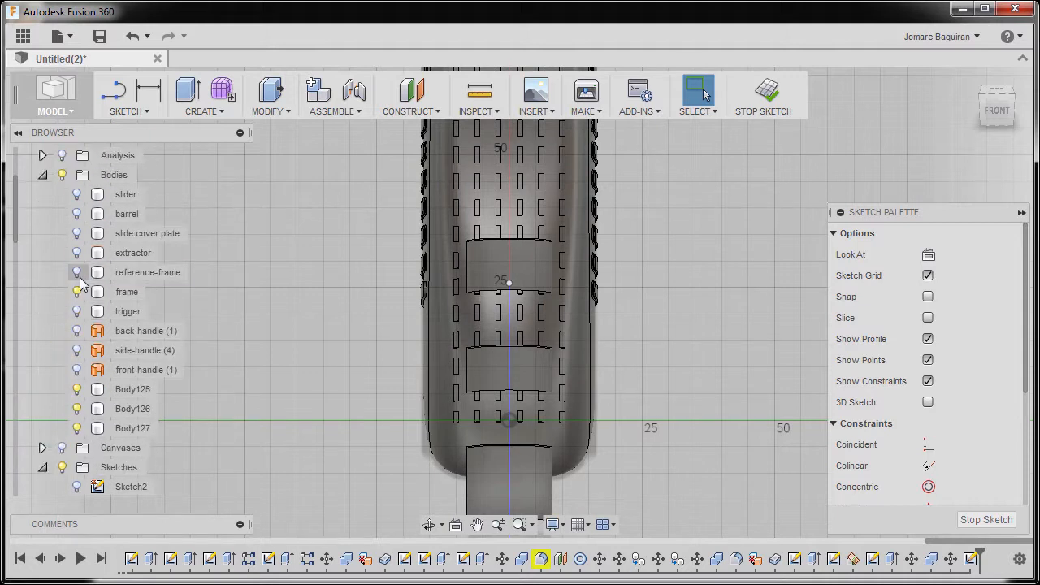
{"action": "left_click", "coordinate": [76, 292]}
{"action": "left_click", "coordinate": [75, 294]}
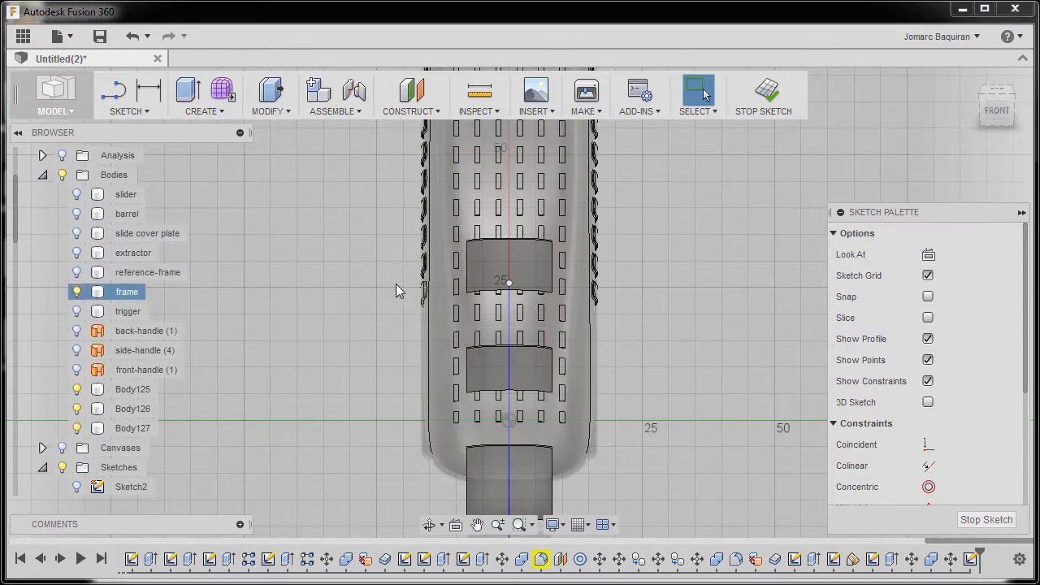
{"action": "scroll", "coordinate": [699, 329], "scroll_direction": "down", "scroll_amount": 2}
{"action": "scroll", "coordinate": [613, 286], "scroll_direction": "up", "scroll_amount": 1}
{"action": "middle_click_drag", "start_coordinate": [588, 288], "coordinate": [567, 275]}
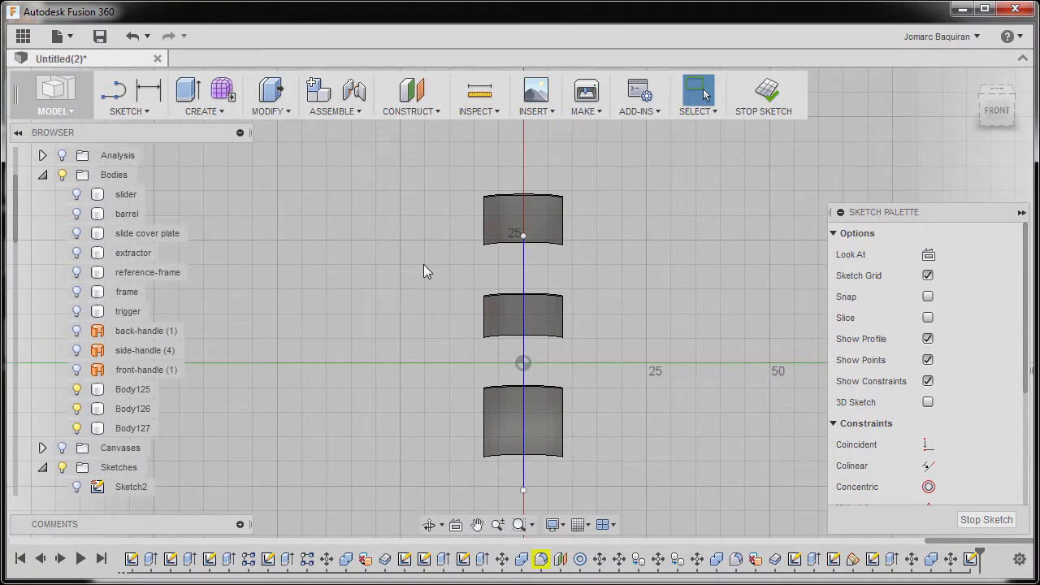
Draw a center rectangle 2 mm wide and about 1.85 mm high on the vertical axis, in the middle of the uppermost strip.
{"action": "key", "text": "r"}
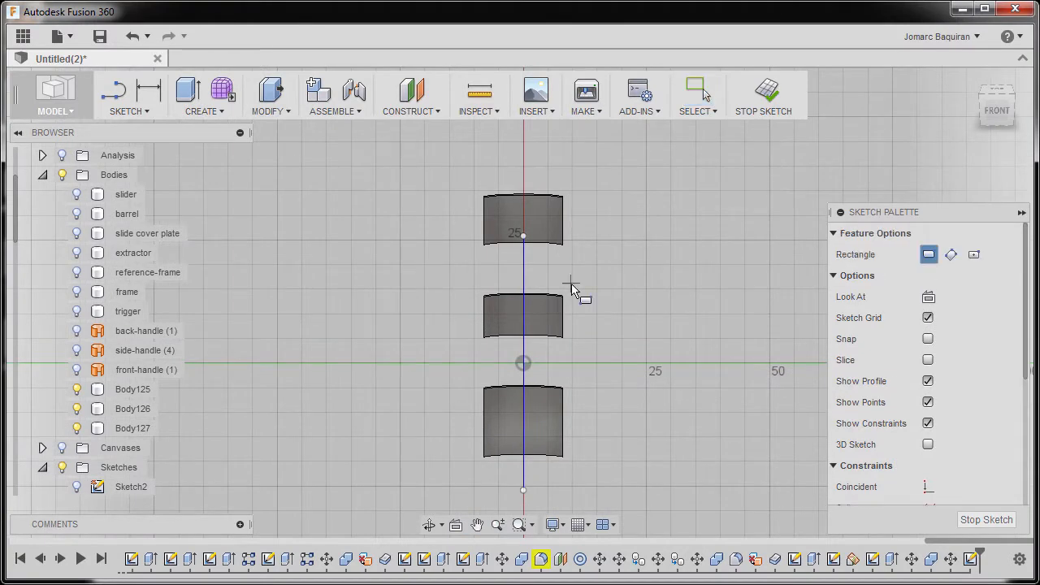
{"action": "left_click", "coordinate": [974, 258]}
{"action": "scroll", "coordinate": [524, 213], "scroll_direction": "up", "scroll_amount": 3}
{"action": "scroll", "coordinate": [523, 210], "scroll_direction": "up", "scroll_amount": 3}
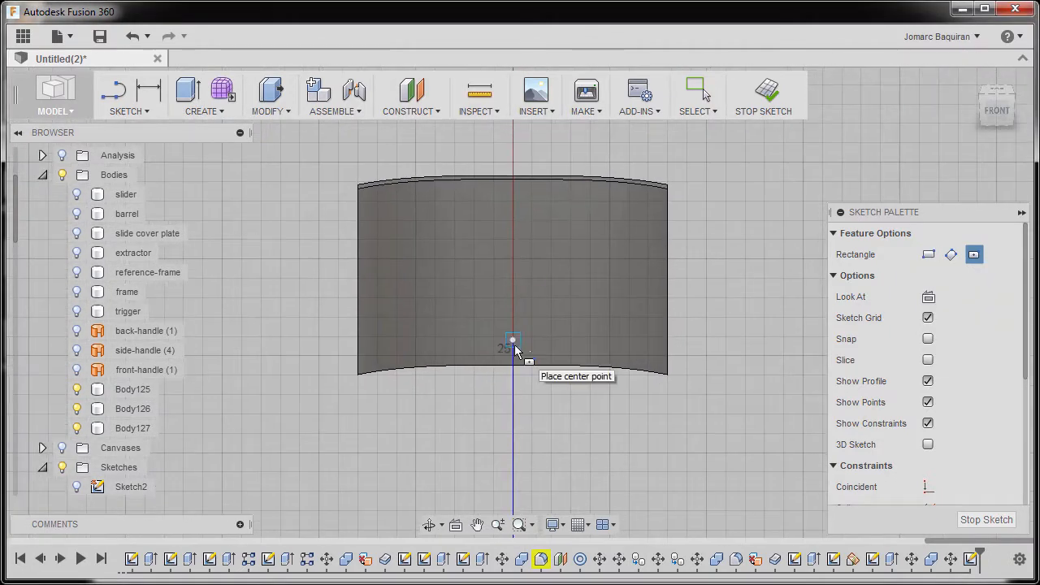
{"action": "left_click", "coordinate": [511, 267]}
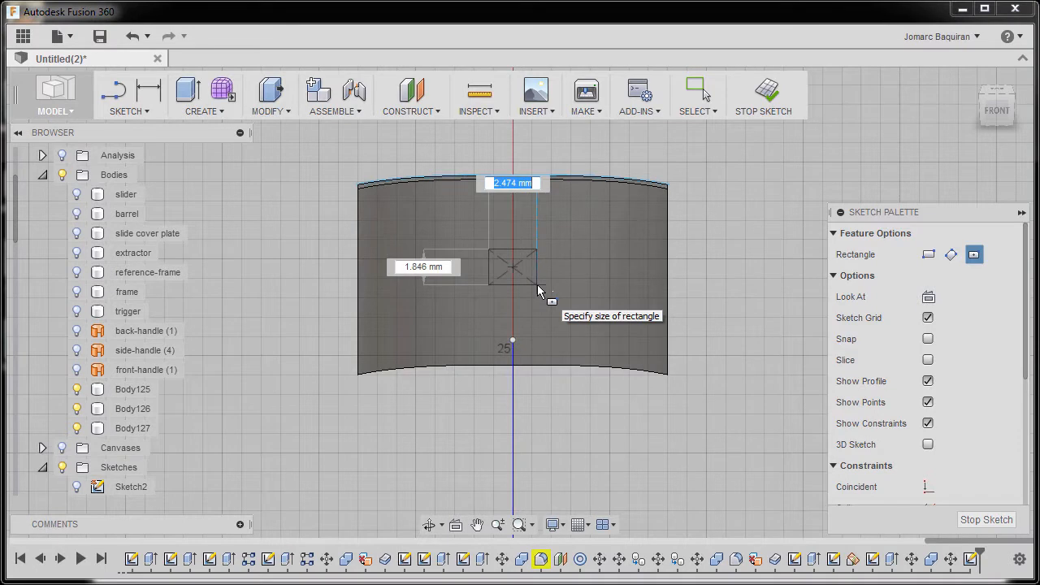
{"action": "type", "text": "2"}
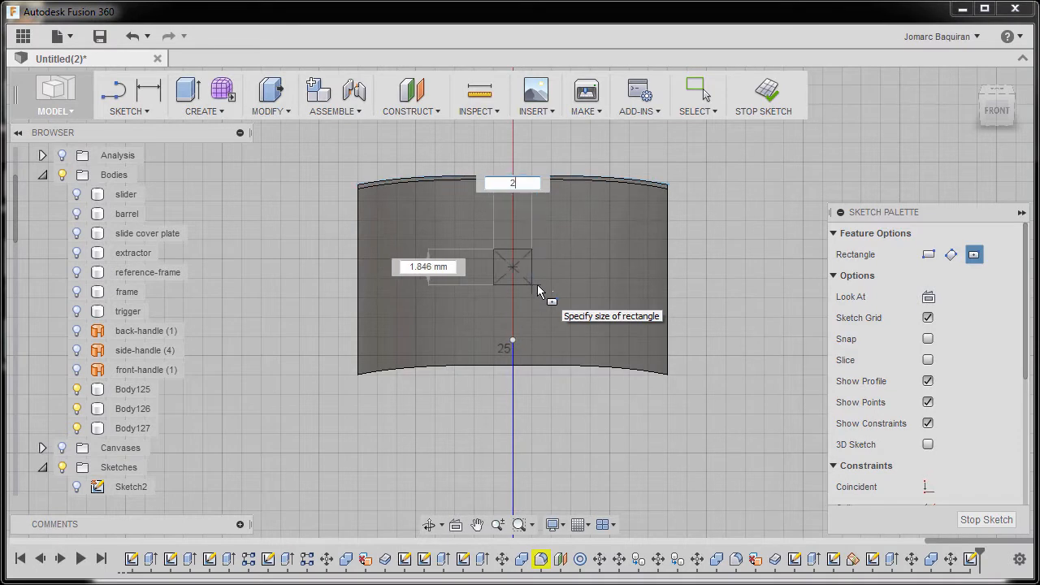
{"action": "key", "text": "Return"}
{"action": "key", "text": "Escape"}
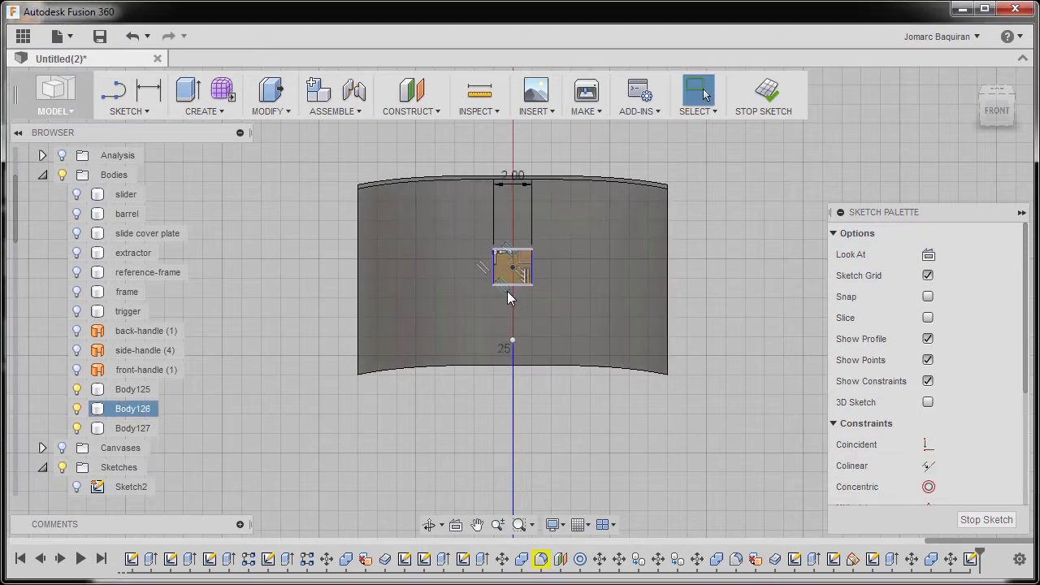
Constrain the small rectangle's adjacent sides to equal length, making it a square.
{"action": "scroll", "coordinate": [511, 272], "scroll_direction": "up", "scroll_amount": 5}
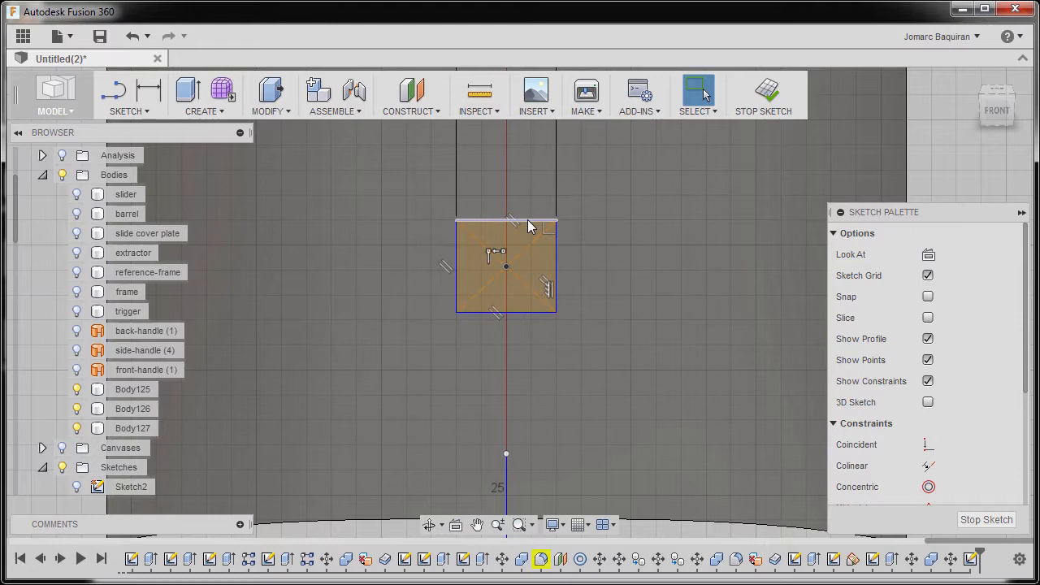
{"action": "left_click", "coordinate": [527, 220]}
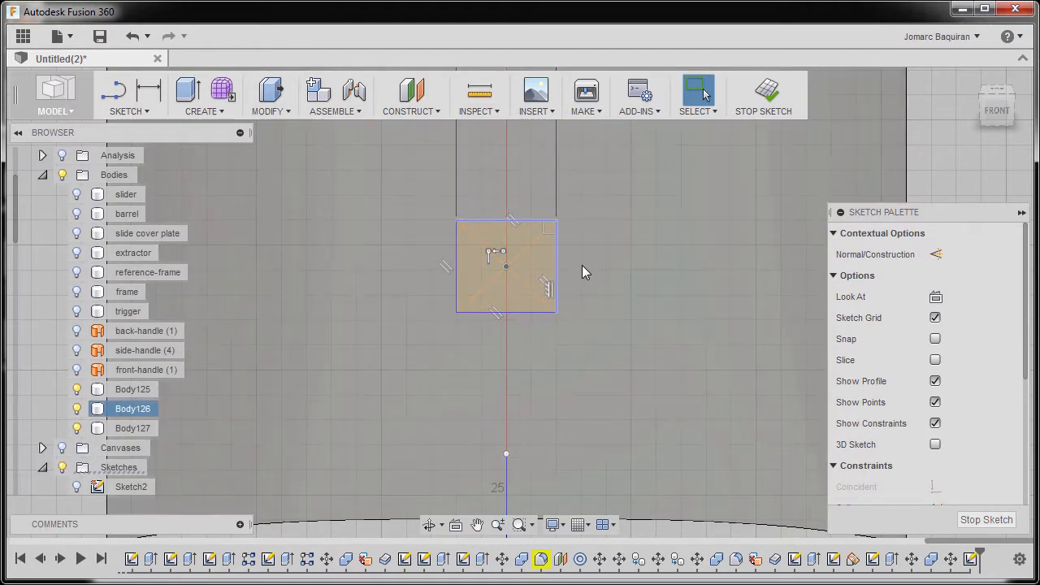
{"action": "right_click", "coordinate": [582, 265]}
{"action": "left_click", "coordinate": [581, 474]}
{"action": "scroll", "coordinate": [528, 322], "scroll_direction": "down", "scroll_amount": 3}
{"action": "key", "text": "Escape"}
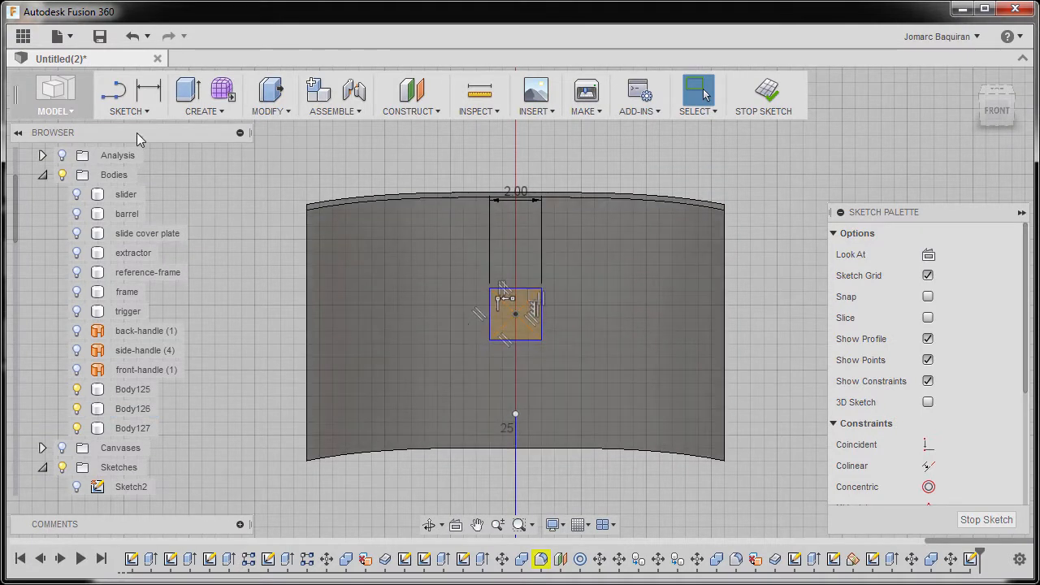
Set up a 3 by 3 rectangular sketch pattern of the square, extending about 3.98 mm downward and 5.38 mm sideways.
{"action": "left_click", "coordinate": [144, 112]}
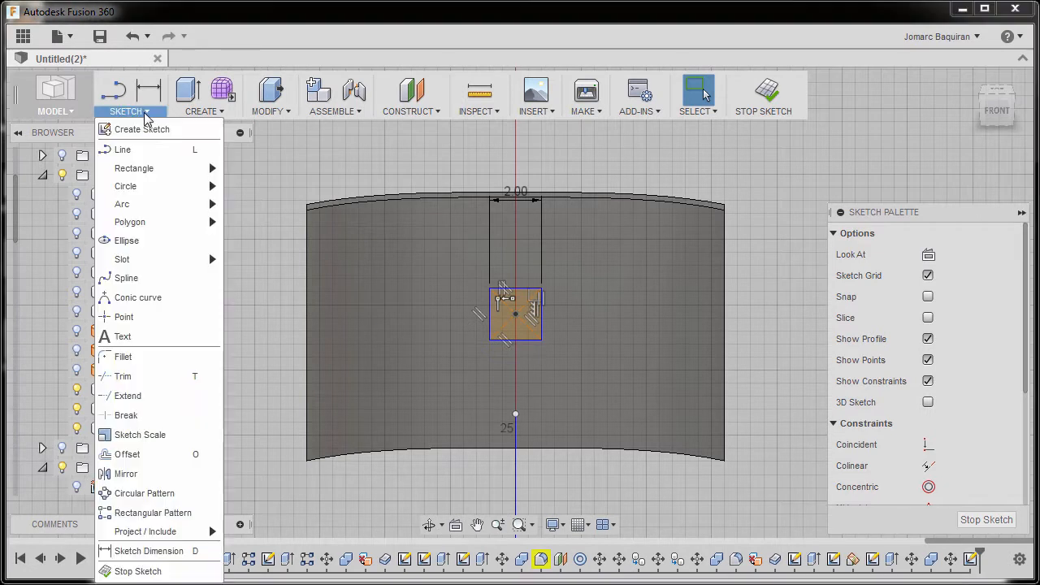
{"action": "left_click", "coordinate": [153, 513]}
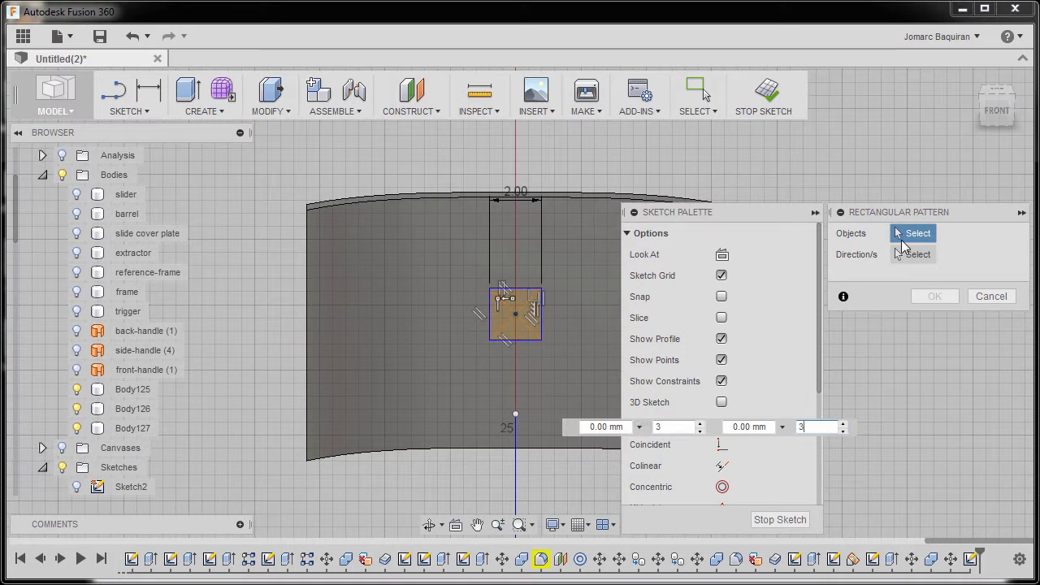
{"action": "left_click_drag", "start_coordinate": [429, 258], "coordinate": [580, 367]}
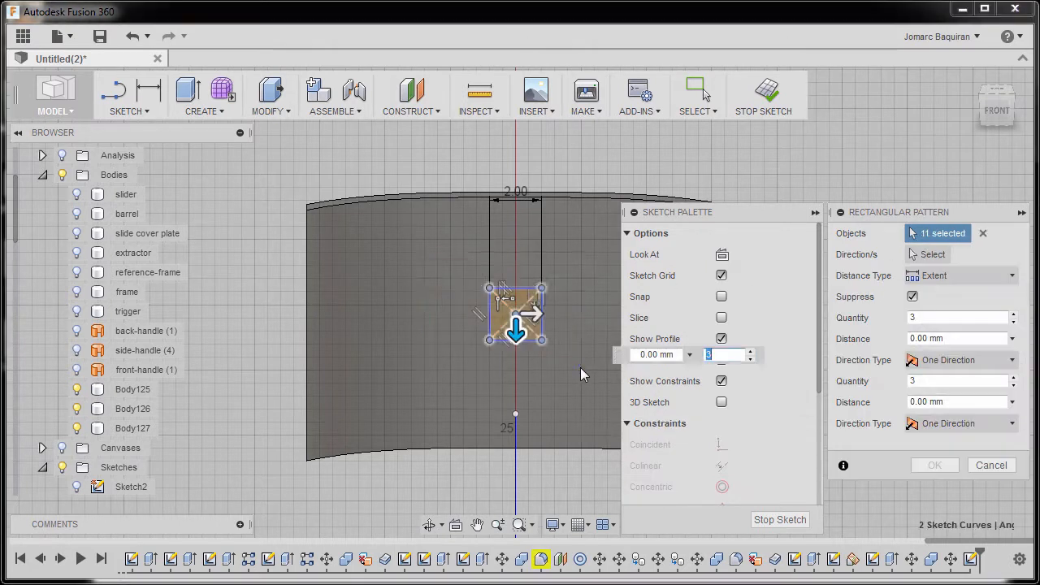
{"action": "middle_click_drag", "start_coordinate": [546, 358], "coordinate": [481, 352]}
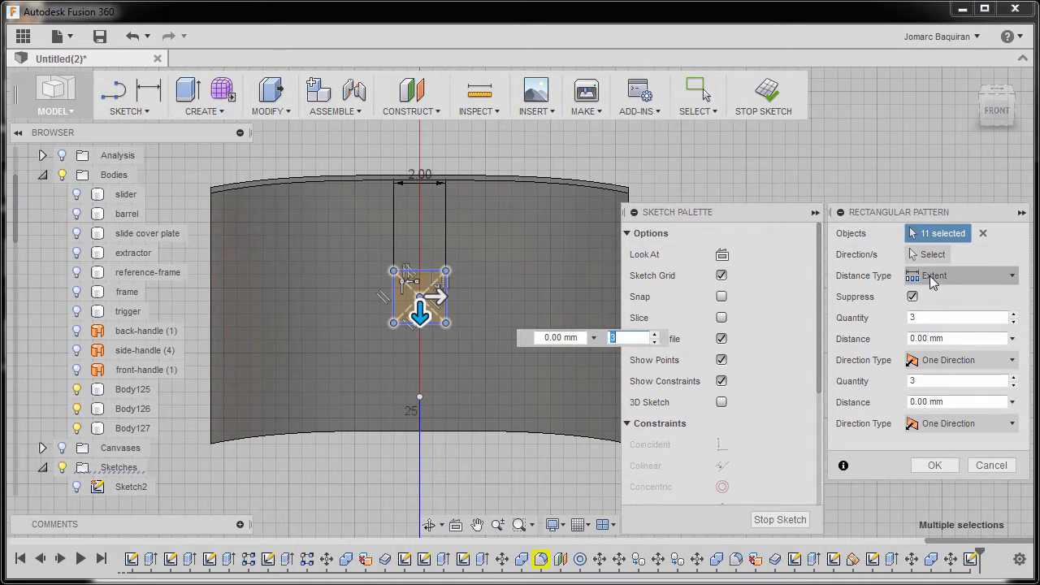
{"action": "left_click_drag", "start_coordinate": [420, 315], "coordinate": [401, 420]}
{"action": "left_click_drag", "start_coordinate": [439, 296], "coordinate": [576, 297]}
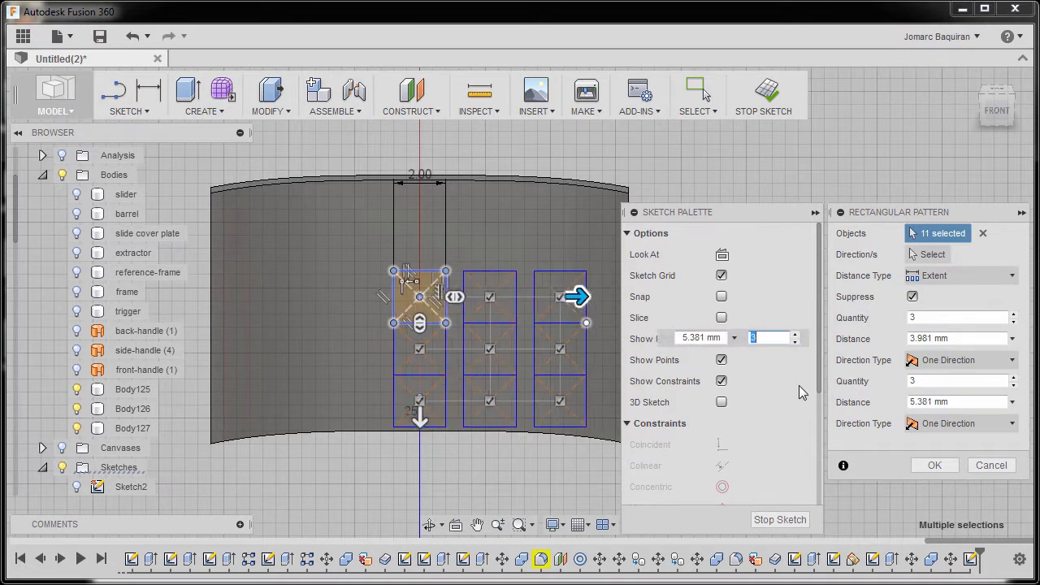
Set both direction types of the rectangular pattern to Symmetric.
{"action": "left_click", "coordinate": [952, 365]}
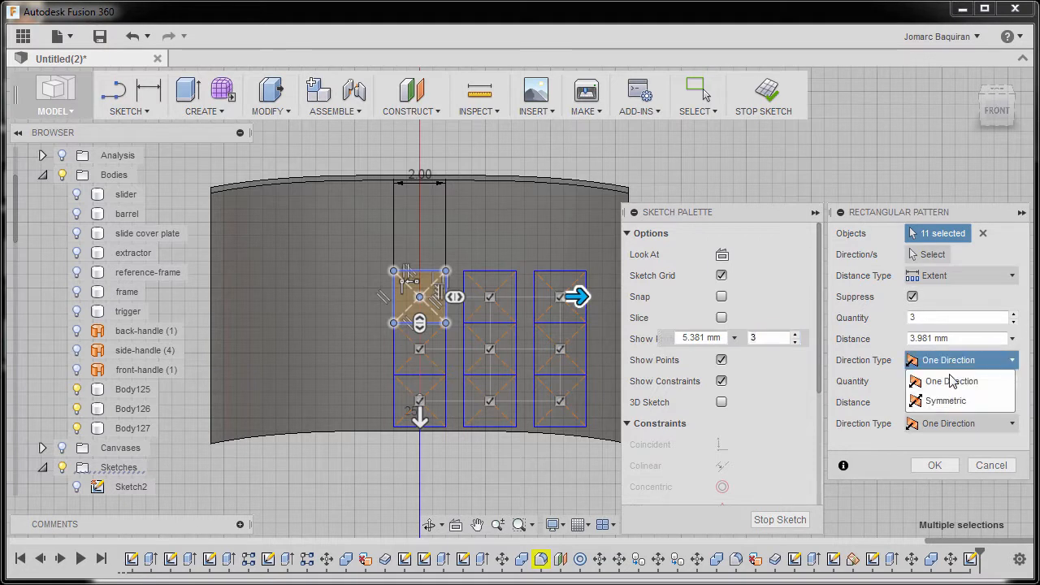
{"action": "left_click", "coordinate": [893, 399]}
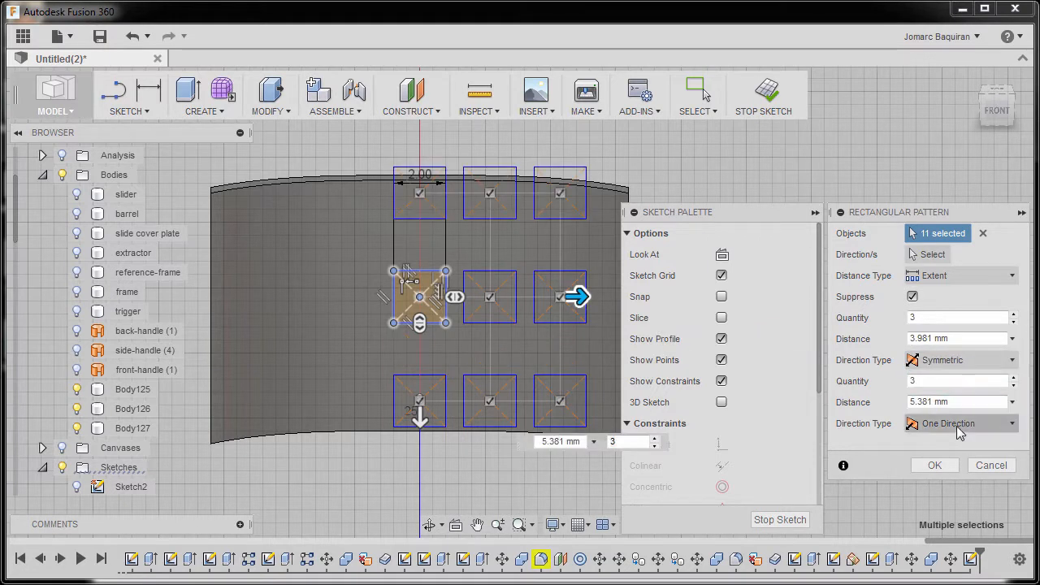
{"action": "left_click", "coordinate": [956, 424]}
{"action": "left_click", "coordinate": [944, 464]}
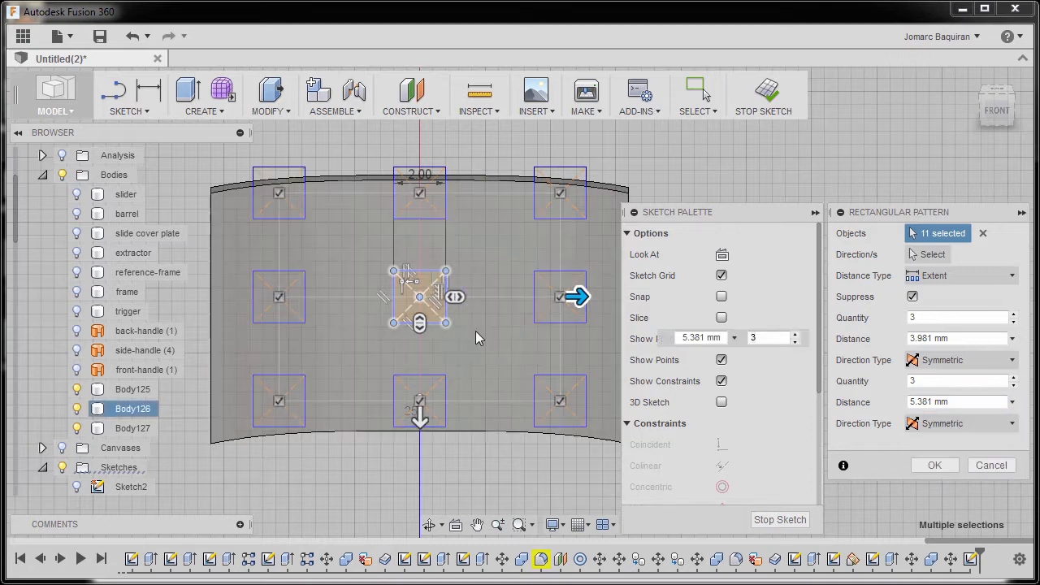
Reduce the pattern extents to 2.761 mm vertically and 4.199 mm horizontally so the squares fit within the uppermost strip.
{"action": "left_click_drag", "start_coordinate": [421, 418], "coordinate": [419, 393]}
{"action": "left_click_drag", "start_coordinate": [580, 299], "coordinate": [548, 297]}
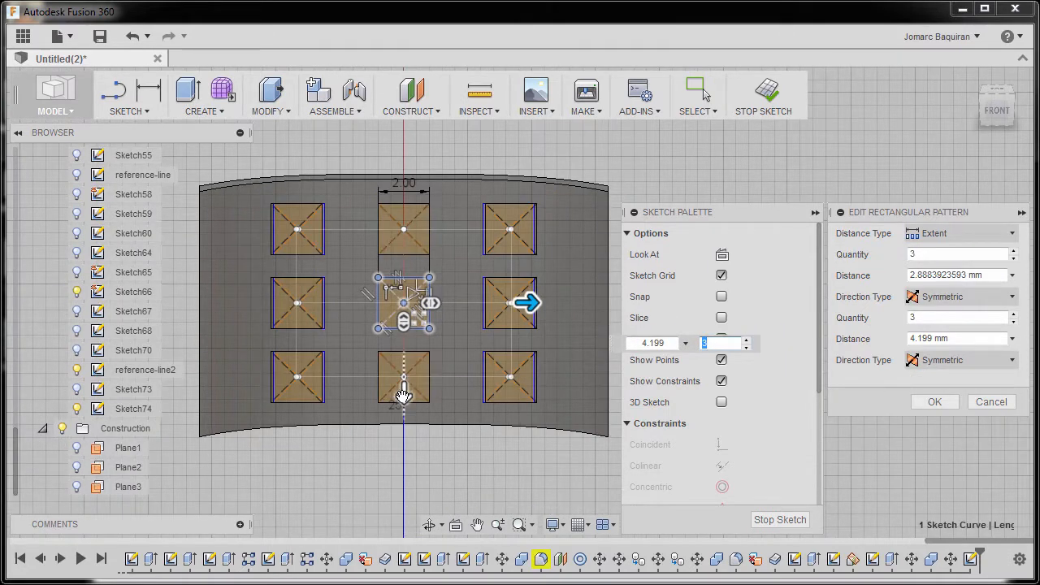
{"action": "left_click_drag", "start_coordinate": [404, 396], "coordinate": [403, 392]}
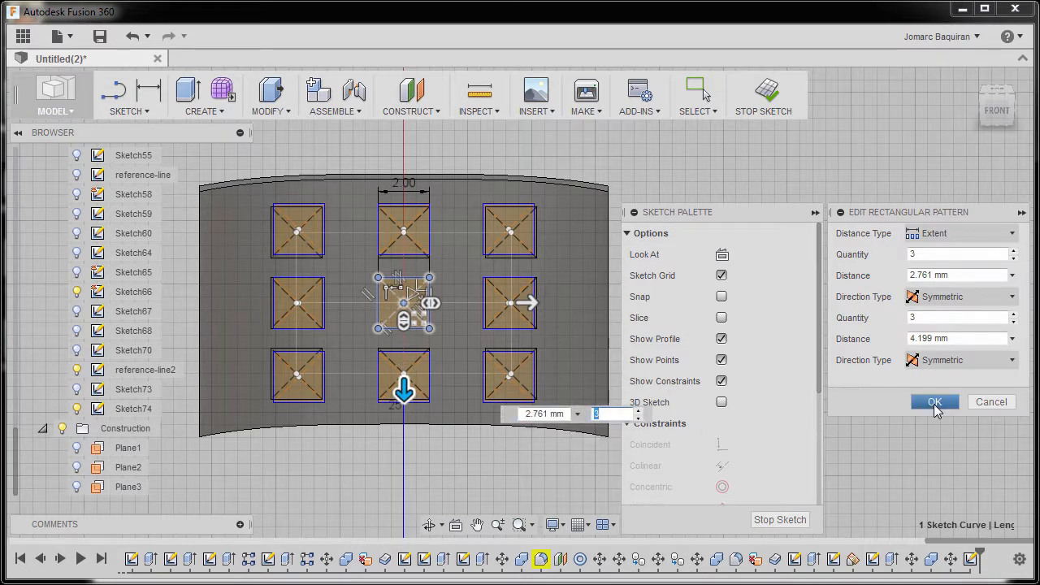
{"action": "left_click", "coordinate": [934, 403]}
Copy the nine-square grid from the uppermost strip and move the pasted copy about 19.7 mm down onto the middle strip.
{"action": "scroll", "coordinate": [484, 327], "scroll_direction": "down", "scroll_amount": 3}
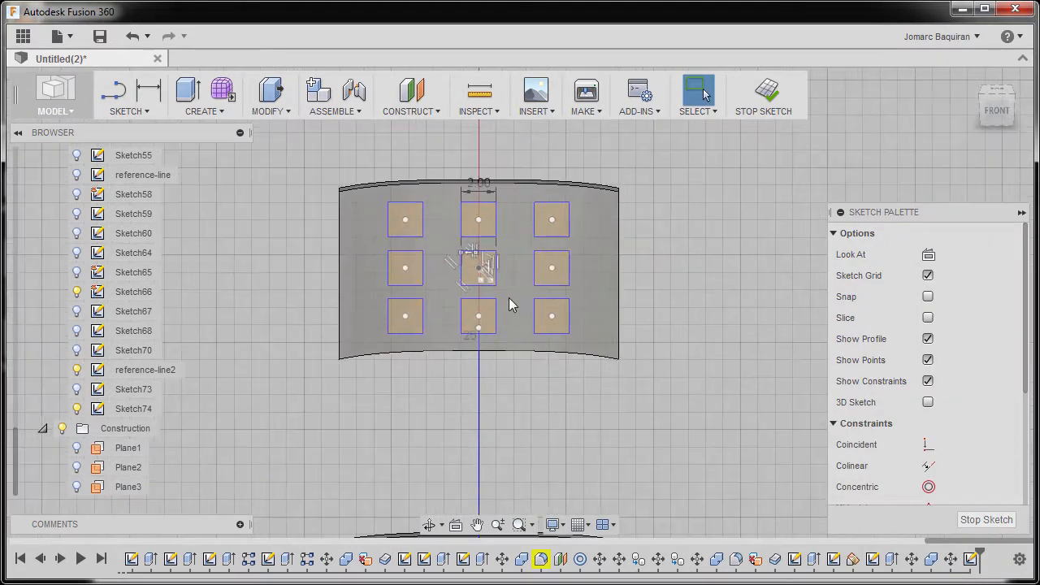
{"action": "mouse_move", "coordinate": [368, 194]}
{"action": "left_mouse_down"}
{"action": "mouse_move", "coordinate": [503, 302]}
{"action": "mouse_move", "coordinate": [592, 346]}
{"action": "left_mouse_up"}
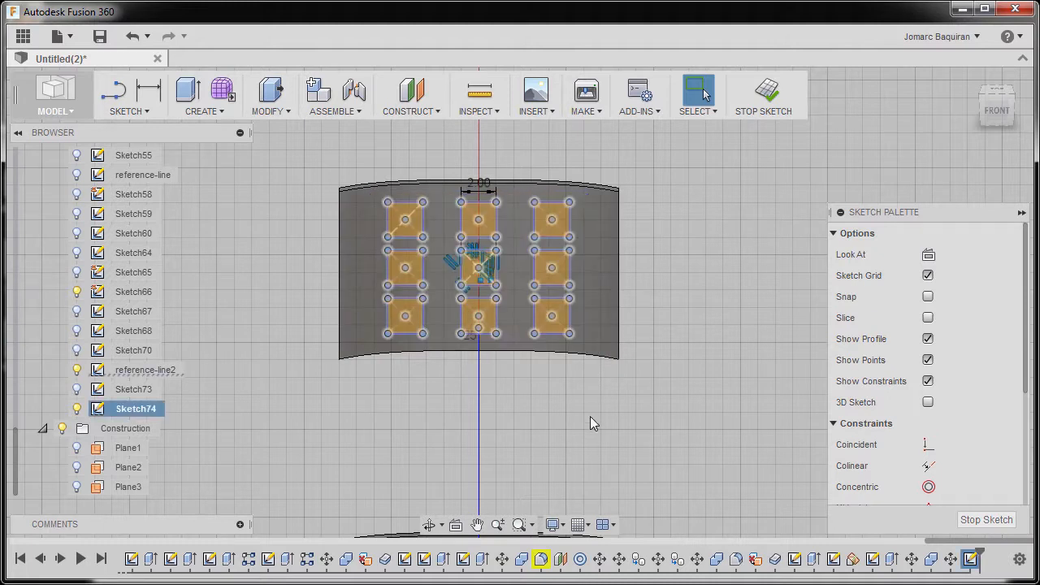
{"action": "left_click", "coordinate": [586, 450]}
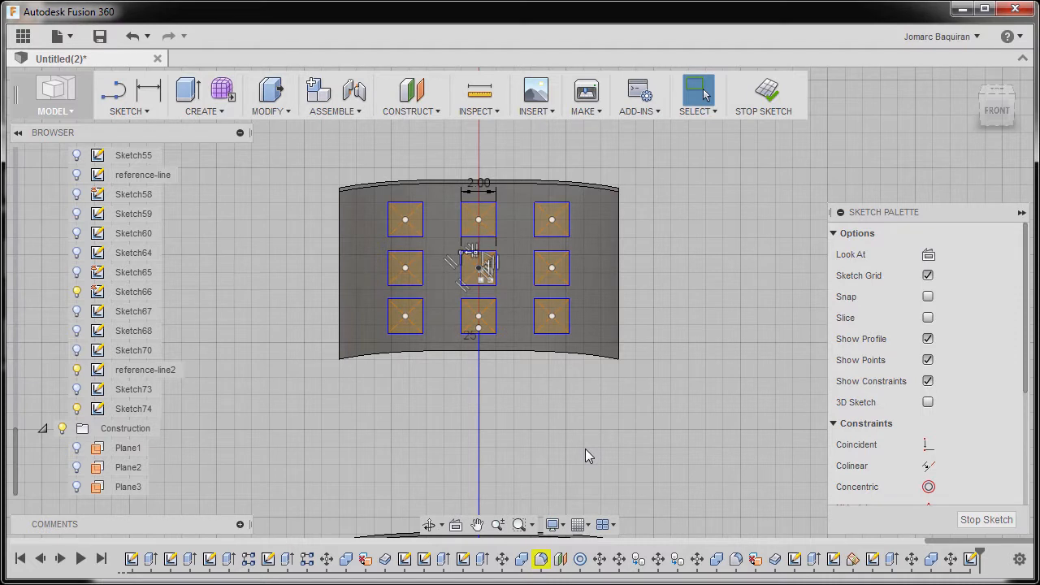
{"action": "key", "text": "ctrl+v"}
{"action": "scroll", "coordinate": [488, 392], "scroll_direction": "down", "scroll_amount": 3}
{"action": "middle_click_drag", "start_coordinate": [499, 391], "coordinate": [462, 282]}
{"action": "left_click_drag", "start_coordinate": [518, 225], "coordinate": [520, 462]}
{"action": "scroll", "coordinate": [504, 460], "scroll_direction": "up", "scroll_amount": 3}
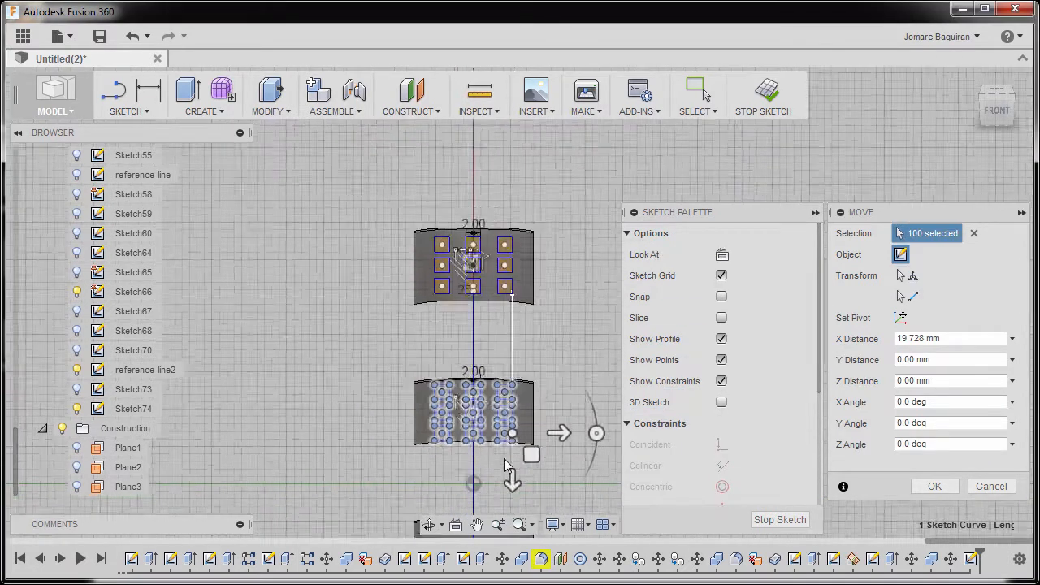
Adjust the copied grid's downward offset to 19.458 mm so it sits within the middle strip, and accept the move.
{"action": "scroll", "coordinate": [503, 436], "scroll_direction": "up", "scroll_amount": 3}
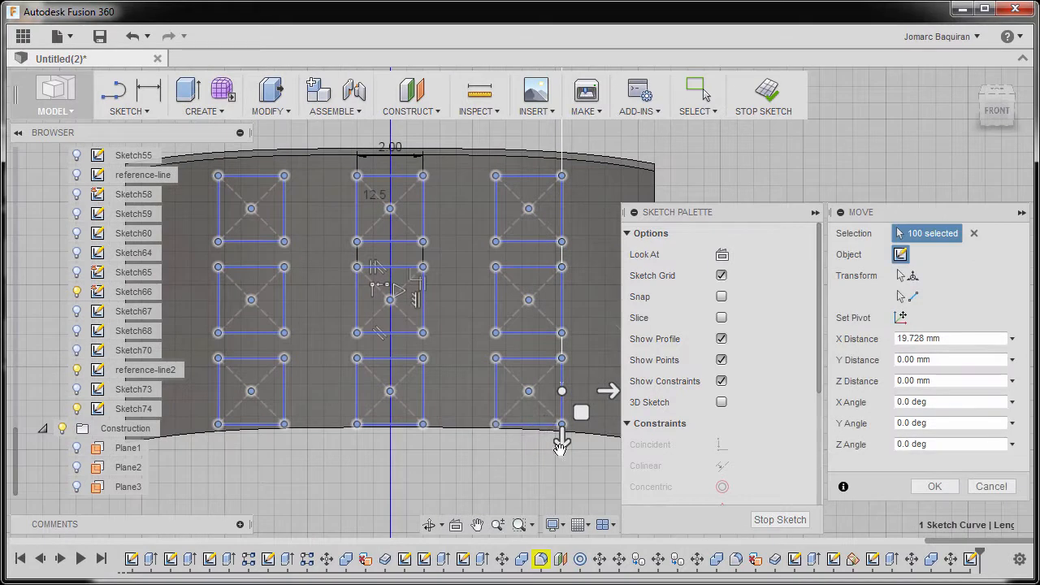
{"action": "left_click_drag", "start_coordinate": [562, 443], "coordinate": [562, 432]}
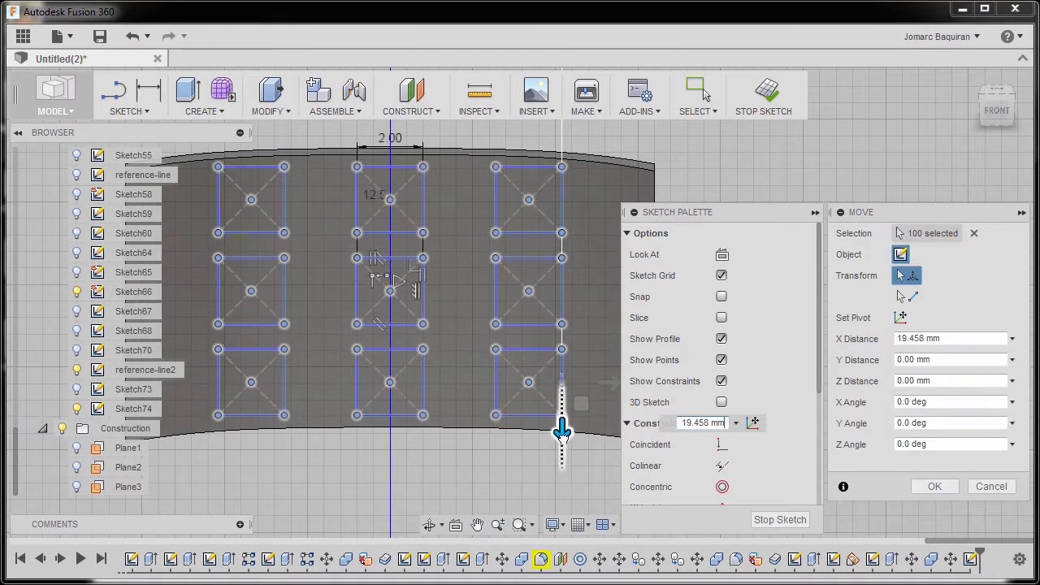
{"action": "scroll", "coordinate": [561, 431], "scroll_direction": "down", "scroll_amount": 3}
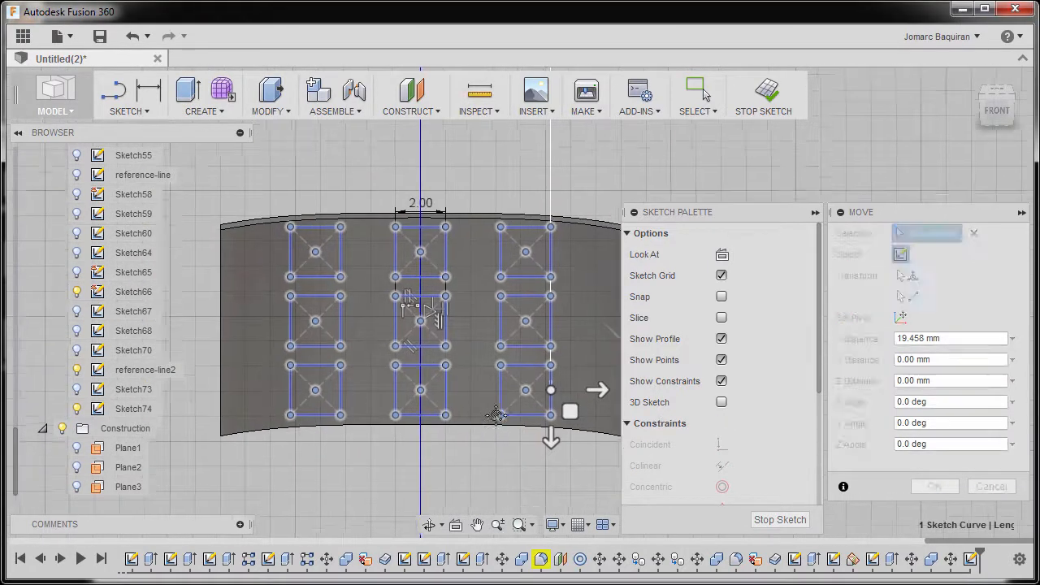
{"action": "left_click", "coordinate": [933, 491]}
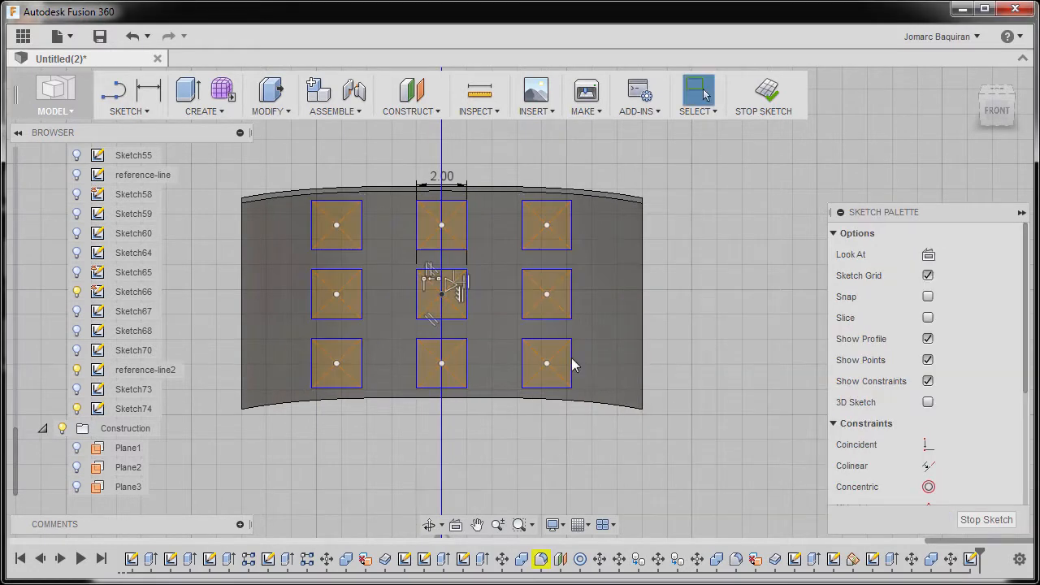
Draw a center rectangle 2 mm high on the vertical reference line near the middle of the lowest strip.
{"action": "scroll", "coordinate": [558, 388], "scroll_direction": "down", "scroll_amount": 5}
{"action": "scroll", "coordinate": [494, 288], "scroll_direction": "up", "scroll_amount": 3}
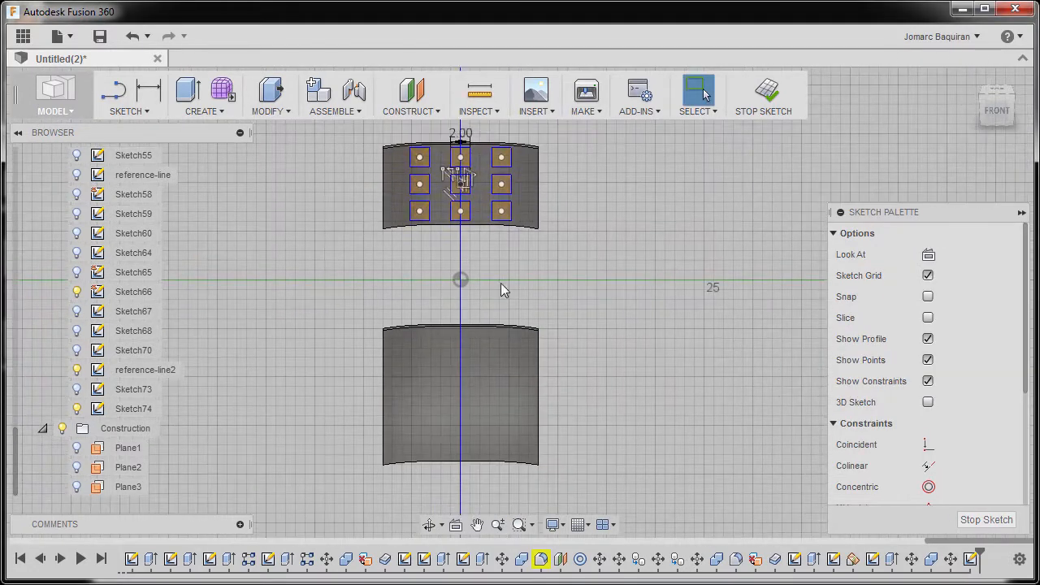
{"action": "middle_click_drag", "start_coordinate": [476, 353], "coordinate": [461, 362]}
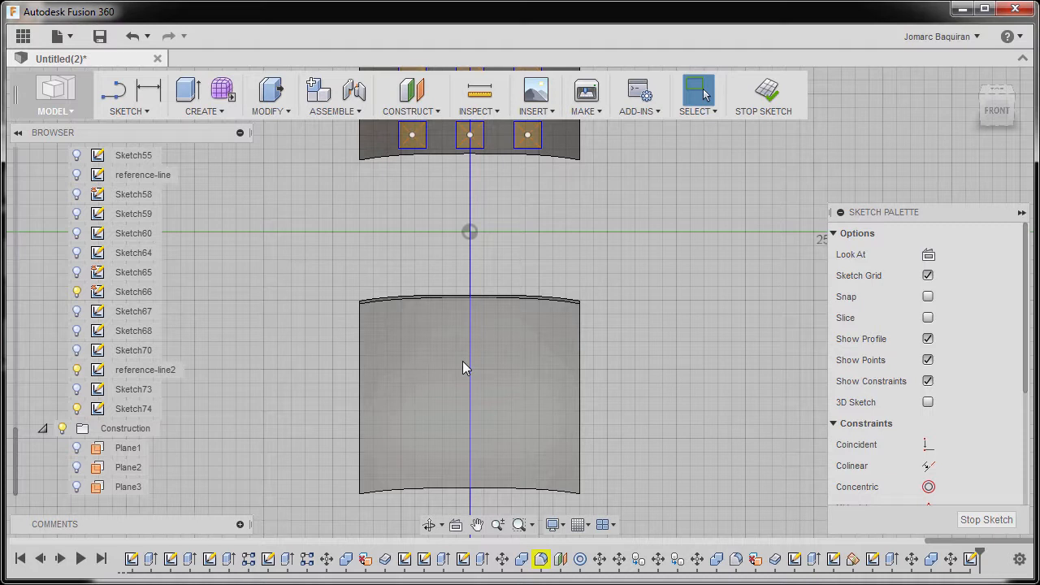
{"action": "key", "text": "r"}
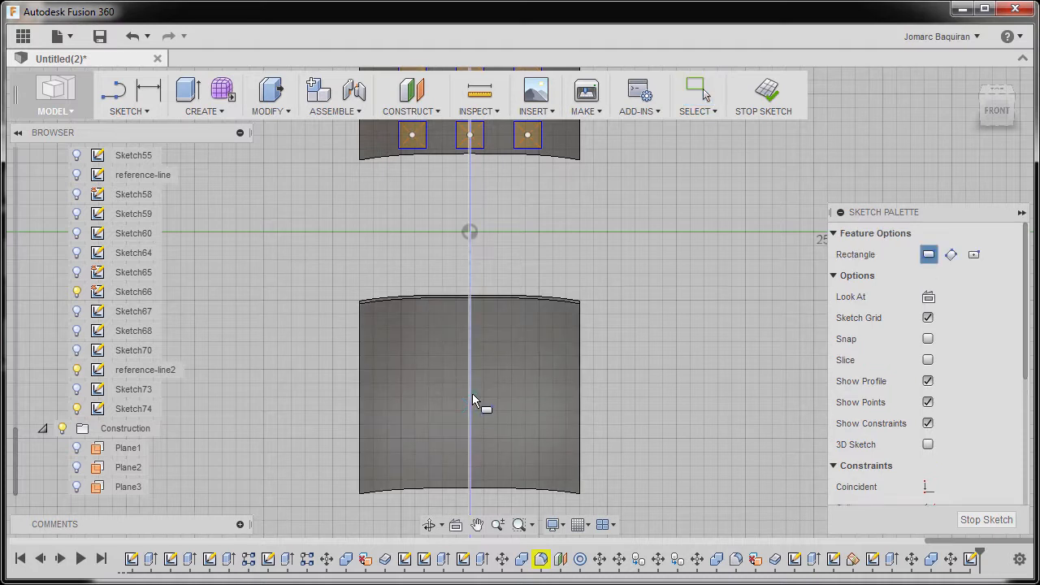
{"action": "key", "text": "Escape"}
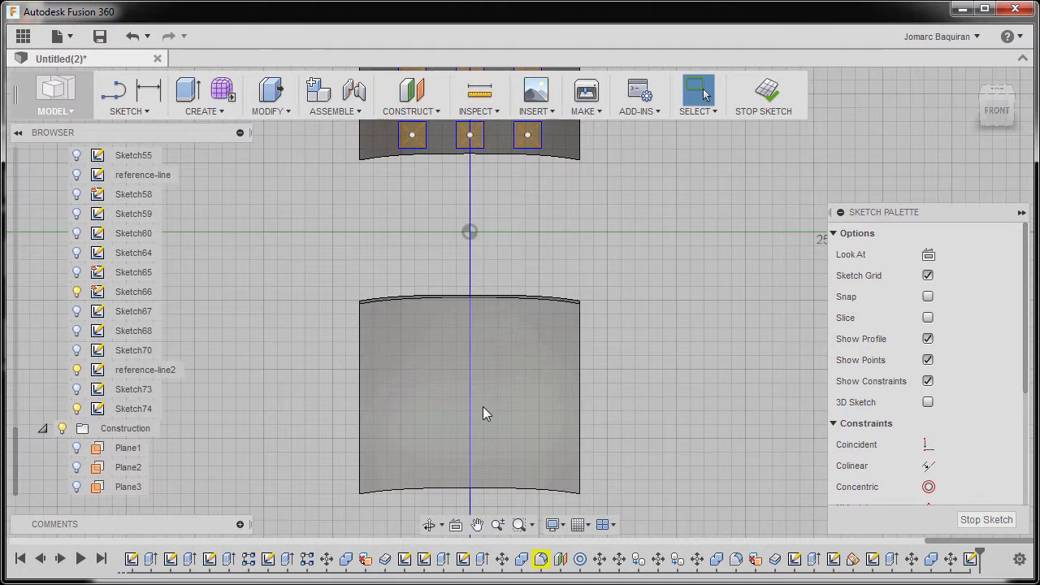
{"action": "key", "text": "r"}
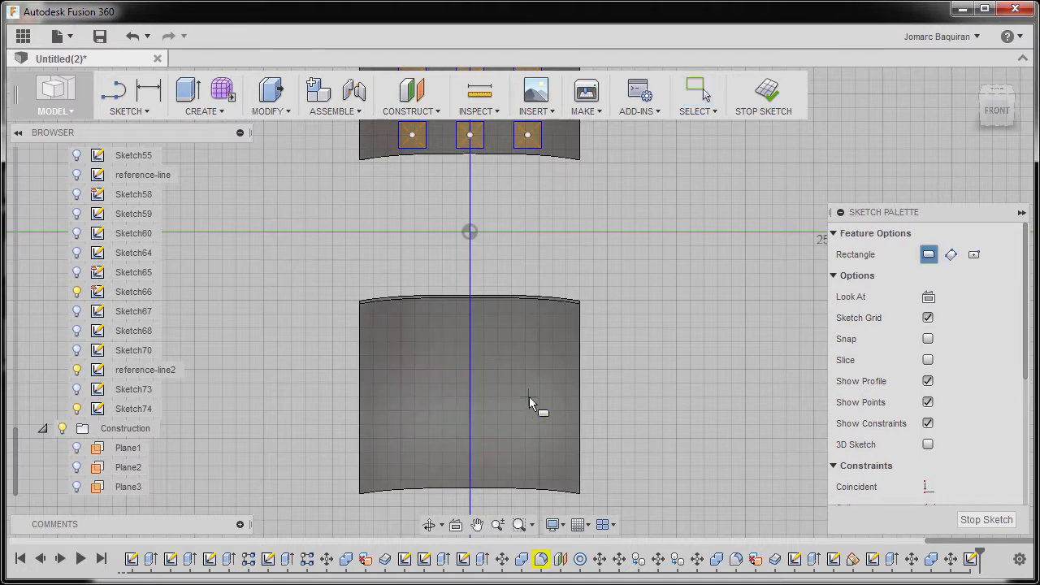
{"action": "left_click", "coordinate": [973, 255]}
{"action": "left_click", "coordinate": [469, 394]}
{"action": "type", "text": "2"}
{"action": "key", "text": "Return"}
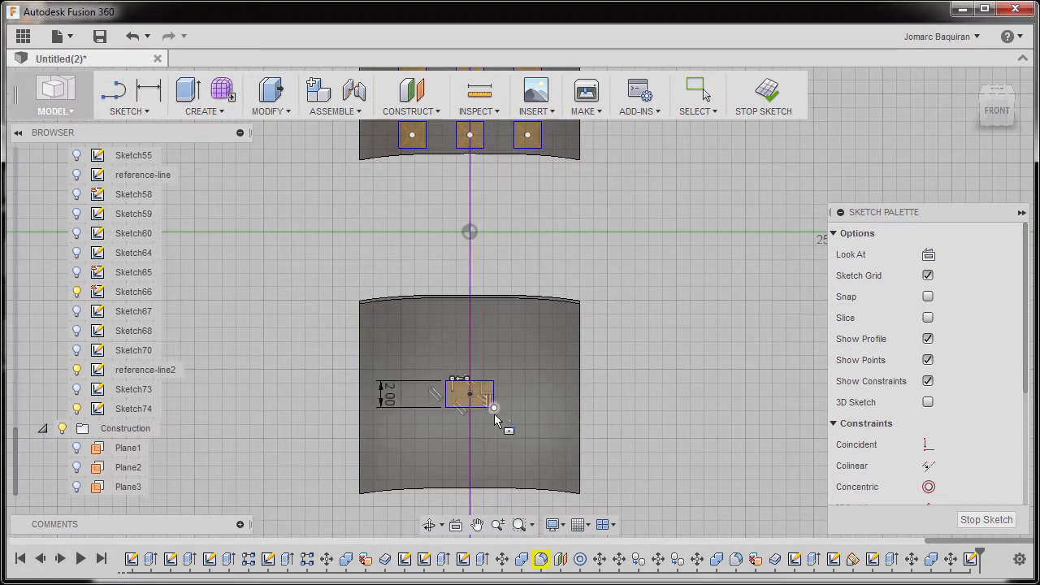
{"action": "key", "text": "Escape"}
Constrain the new rectangle's horizontal and vertical sides to equal length, making it a square.
{"action": "scroll", "coordinate": [478, 398], "scroll_direction": "up", "scroll_amount": 2}
{"action": "scroll", "coordinate": [476, 399], "scroll_direction": "up", "scroll_amount": 2}
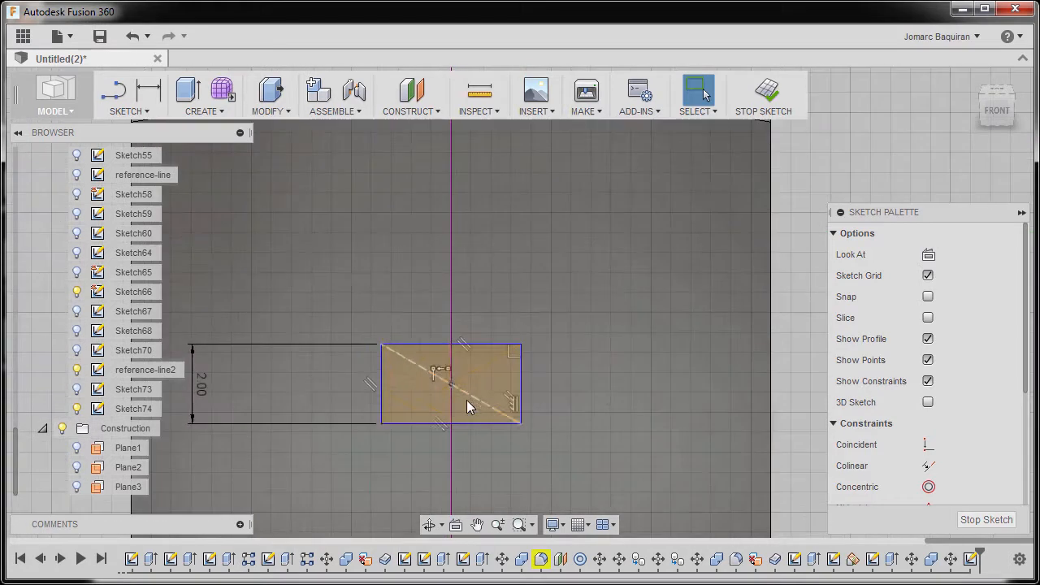
{"action": "left_click", "coordinate": [397, 343]}
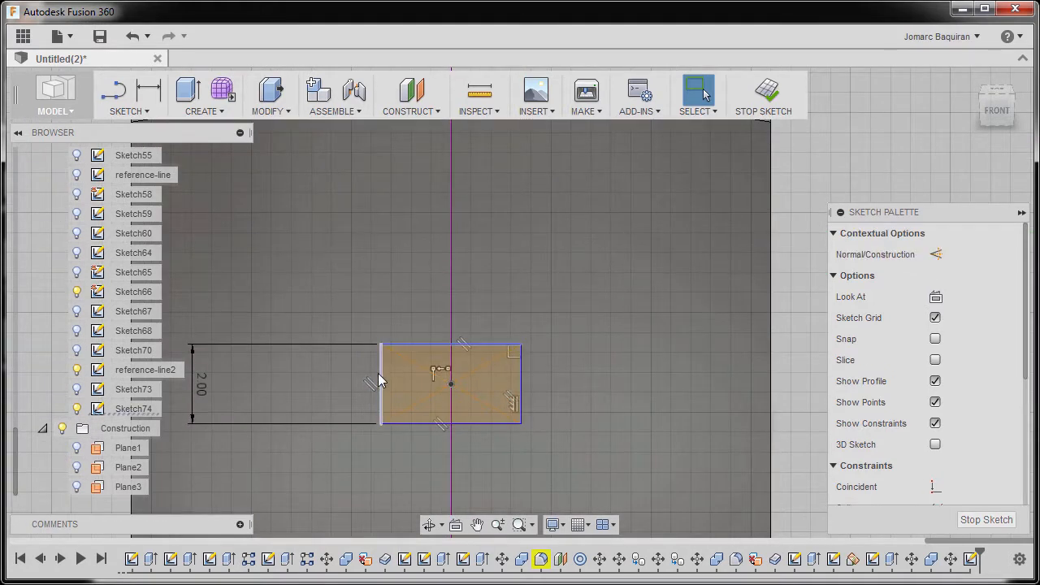
{"action": "right_click", "coordinate": [515, 248]}
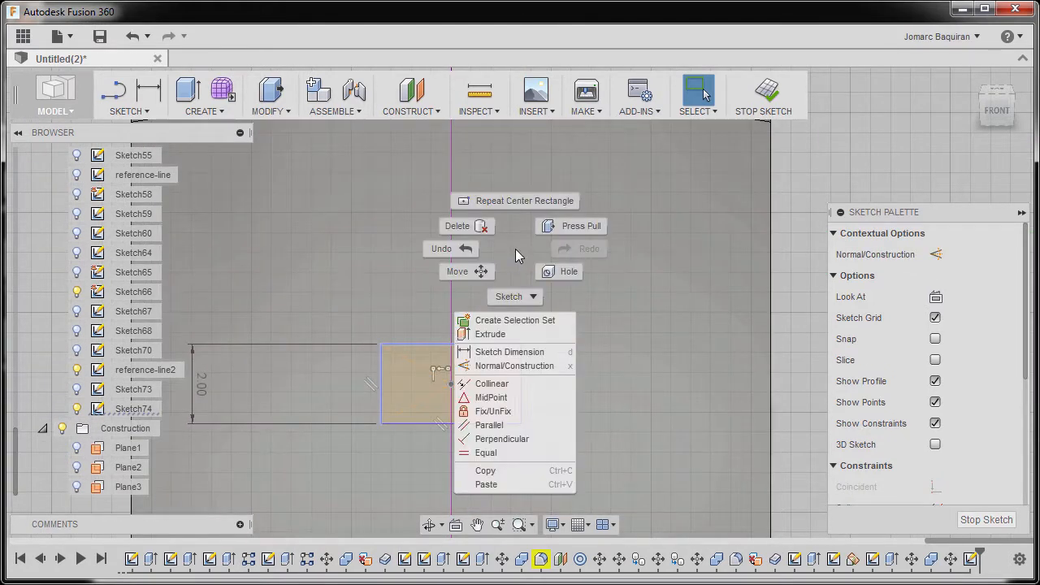
{"action": "left_click", "coordinate": [489, 453]}
Set up a 3 by 3 rectangular sketch pattern of the lowest strip's square, extending about 3.73 mm downward and 5.3 mm sideways.
{"action": "scroll", "coordinate": [486, 322], "scroll_direction": "down", "scroll_amount": 4}
{"action": "scroll", "coordinate": [486, 321], "scroll_direction": "up", "scroll_amount": 1}
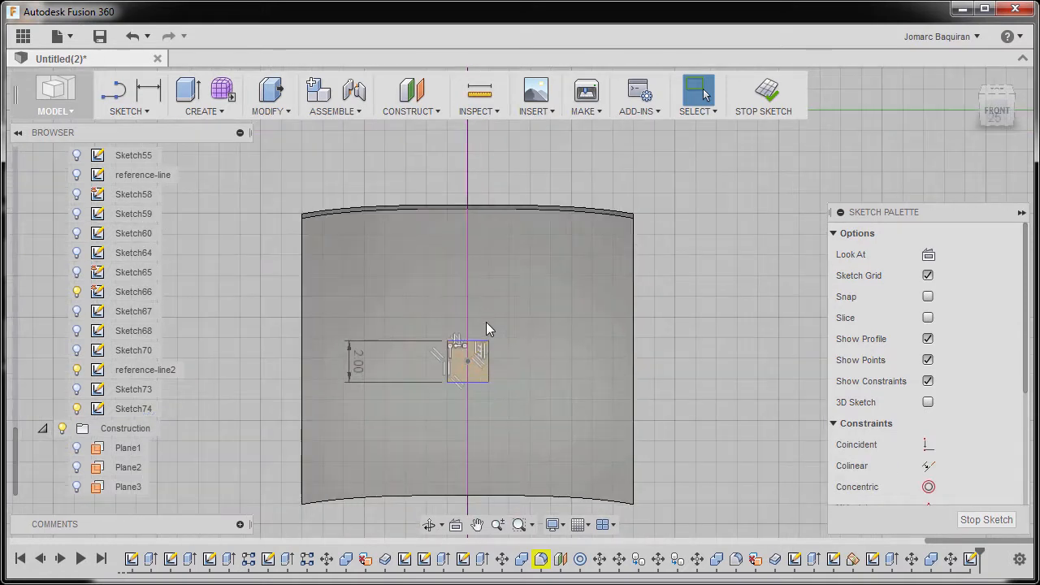
{"action": "middle_click_drag", "start_coordinate": [485, 322], "coordinate": [510, 287]}
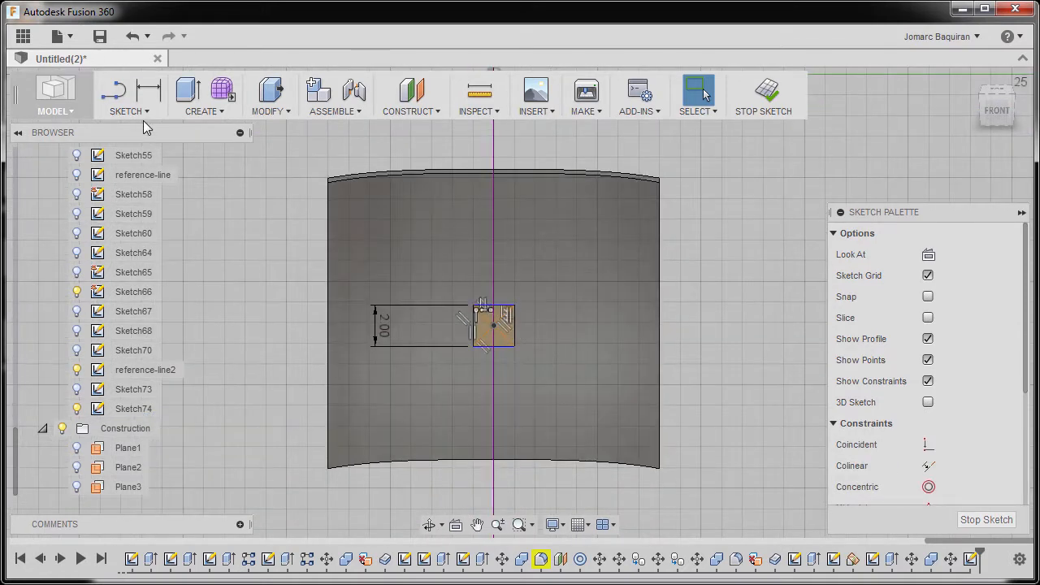
{"action": "left_click", "coordinate": [128, 111]}
{"action": "left_click", "coordinate": [157, 516]}
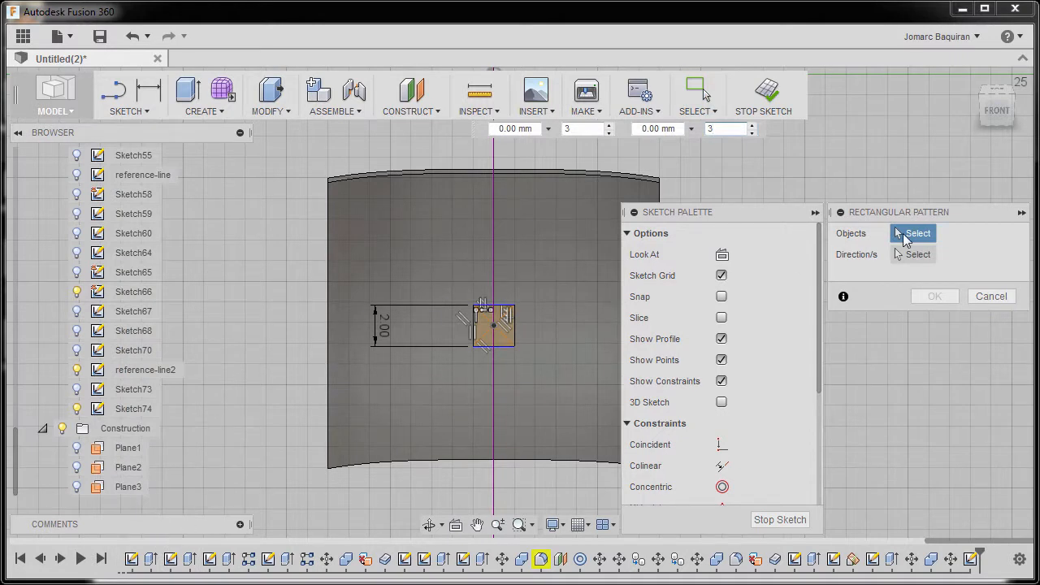
{"action": "left_click_drag", "start_coordinate": [349, 226], "coordinate": [568, 376]}
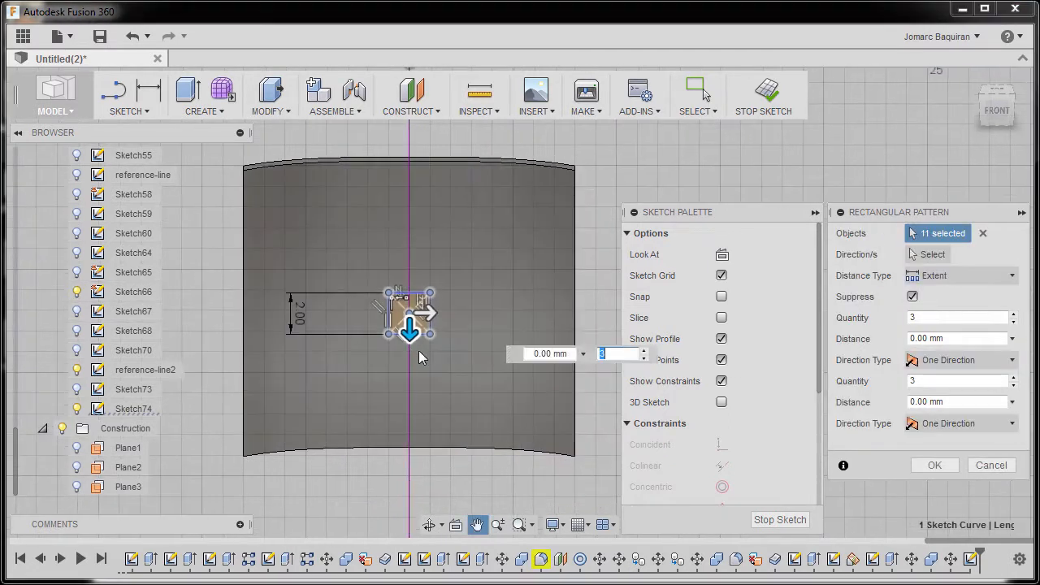
{"action": "key", "text": "Tab"}
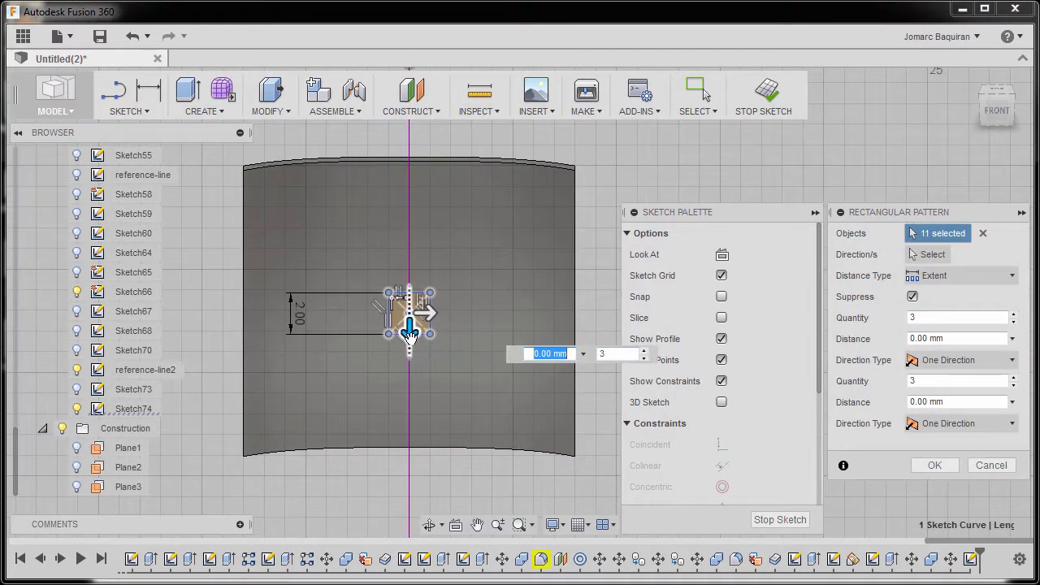
{"action": "left_click_drag", "start_coordinate": [405, 383], "coordinate": [406, 424]}
{"action": "key", "text": "Tab"}
{"action": "left_click_drag", "start_coordinate": [428, 313], "coordinate": [538, 312]}
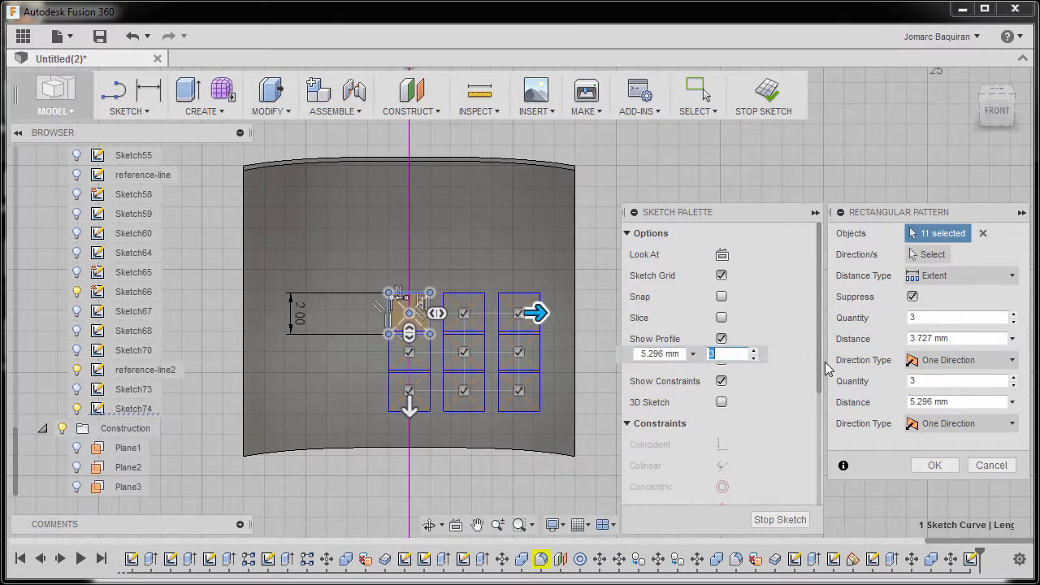
Set both direction types of the lowest strip's rectangular pattern to Symmetric.
{"action": "left_click", "coordinate": [958, 370]}
{"action": "left_click", "coordinate": [951, 397]}
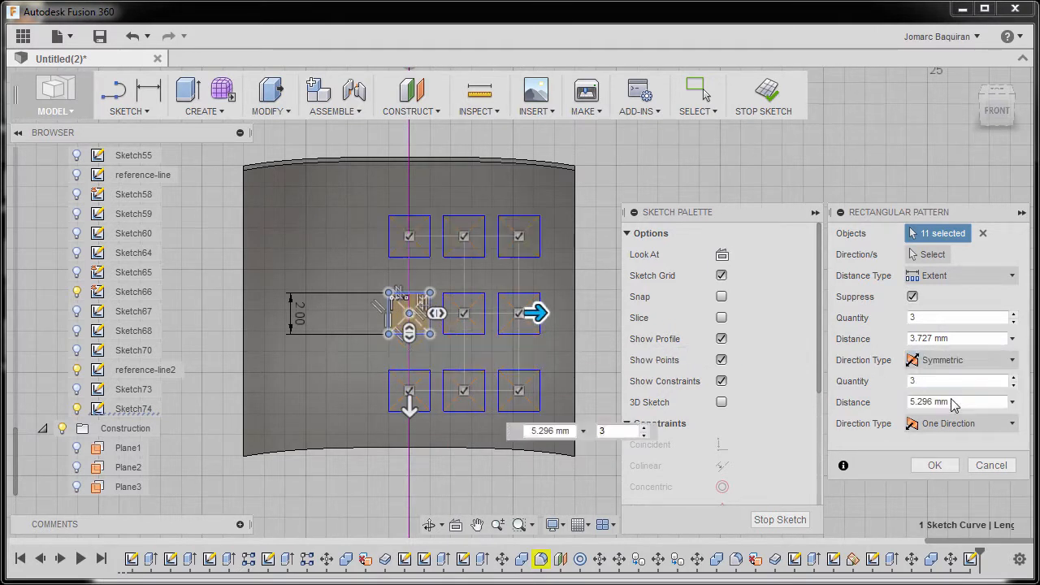
{"action": "left_click", "coordinate": [952, 423]}
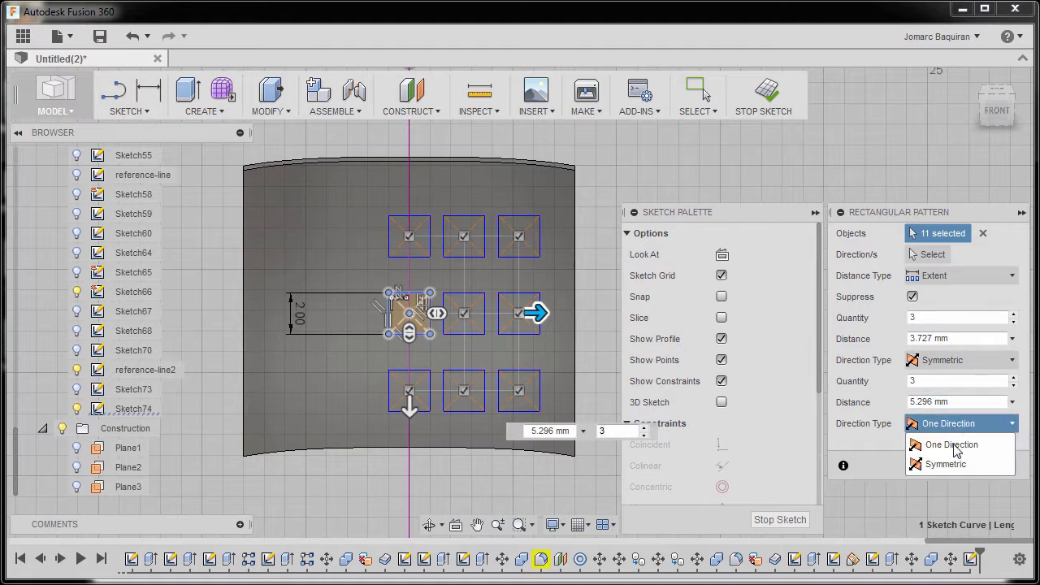
{"action": "left_click", "coordinate": [949, 464]}
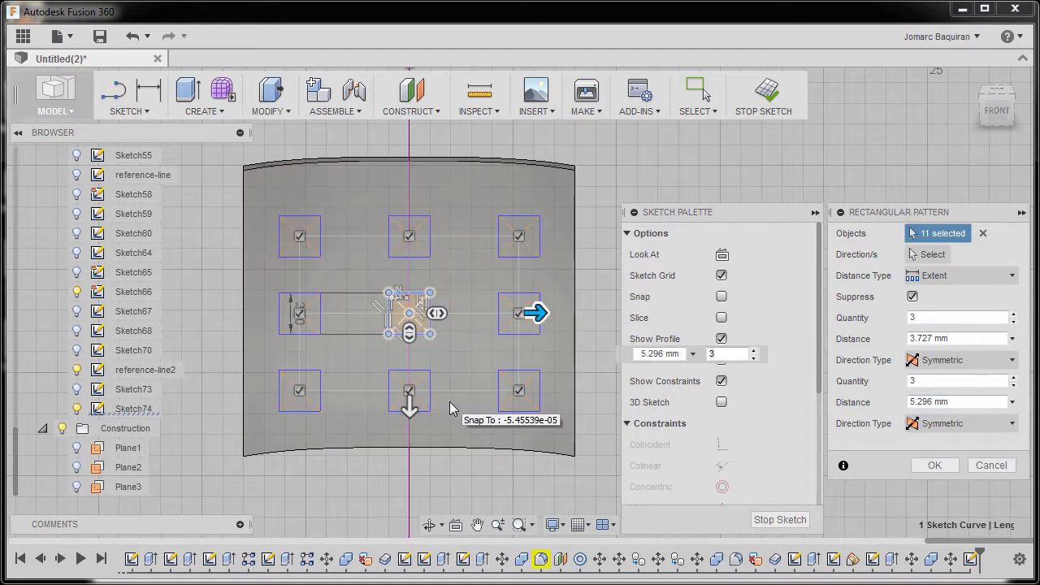
Increase the pattern's vertical quantity to 4, extend its vertical distance to 6.316 mm, and accept the pattern.
{"action": "left_click", "coordinate": [408, 406]}
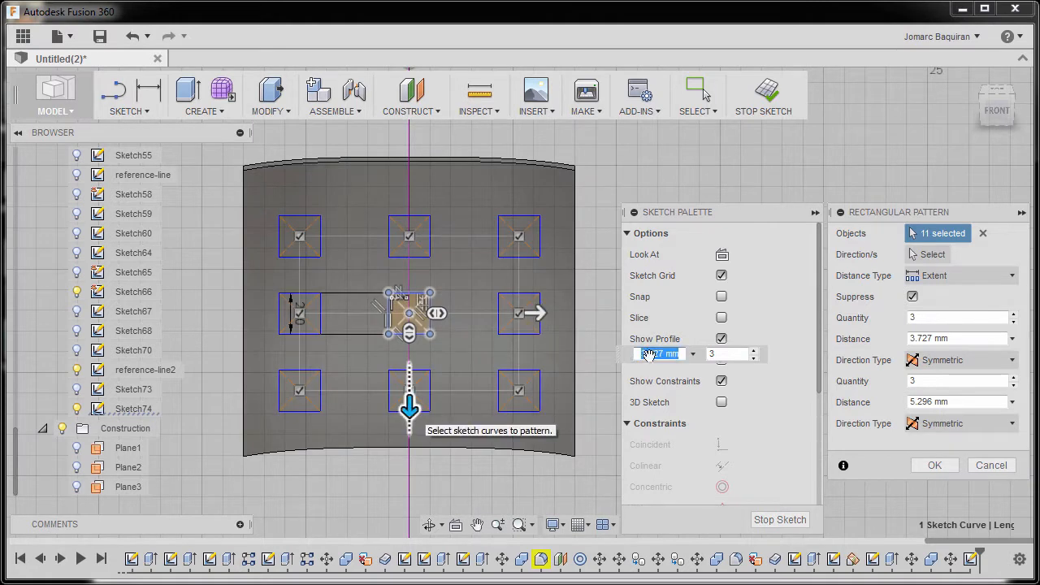
{"action": "left_click", "coordinate": [733, 359]}
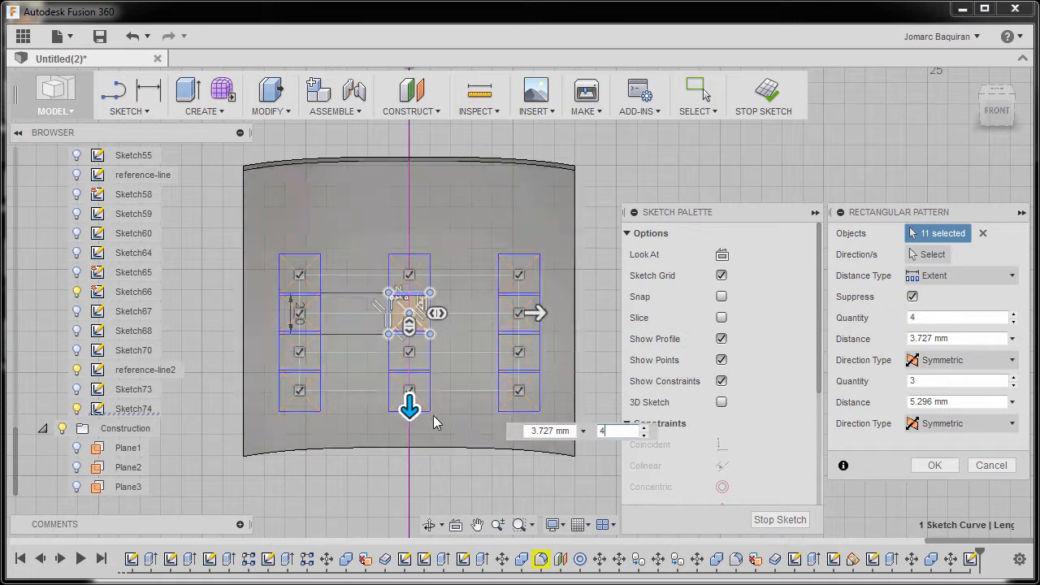
{"action": "left_click_drag", "start_coordinate": [410, 408], "coordinate": [407, 467]}
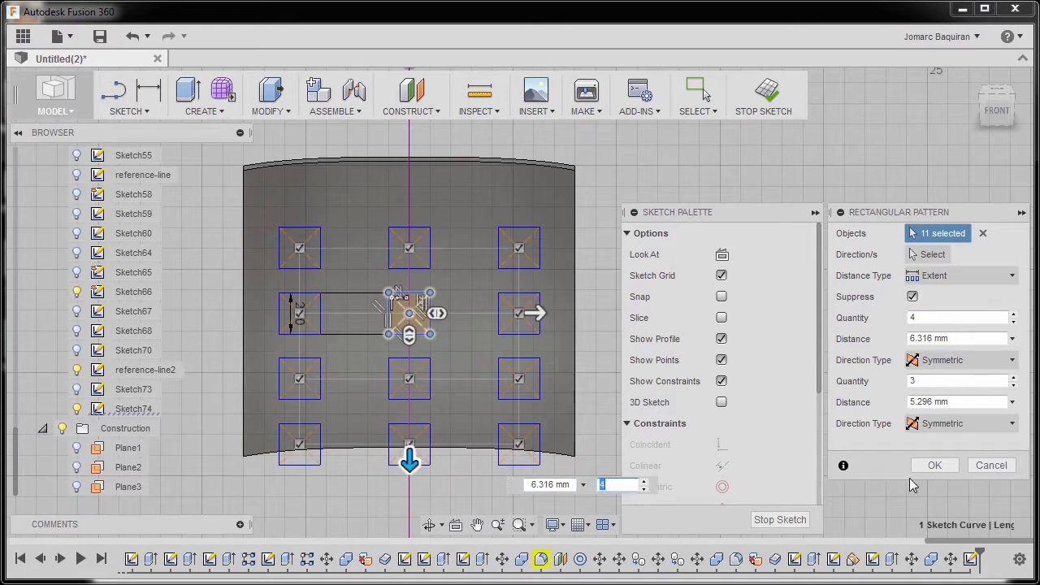
{"action": "left_click", "coordinate": [934, 465]}
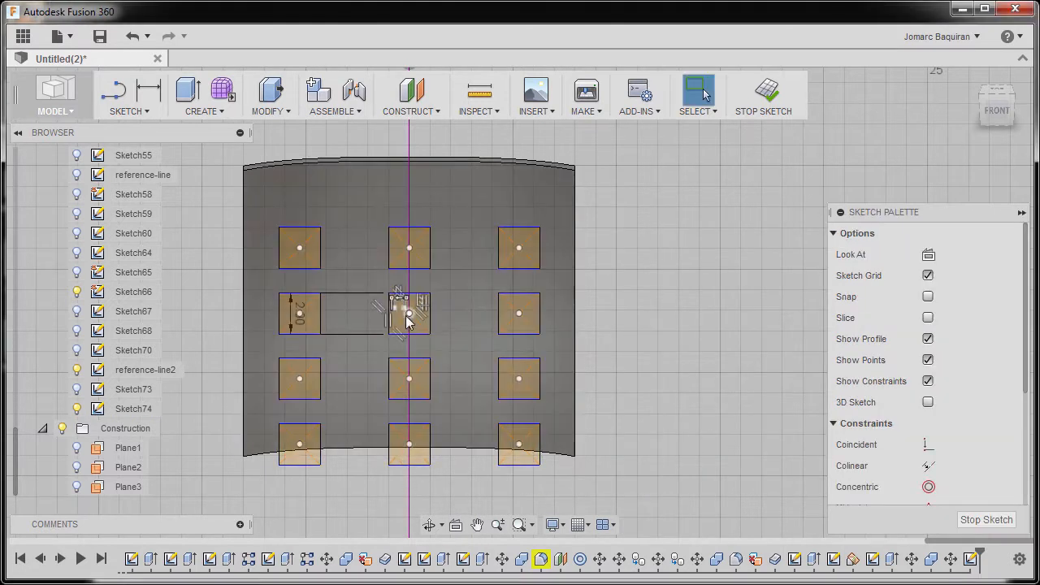
Shift the pattern's source square up along the reference line so all four rows fit within the lowest strip.
{"action": "left_click_drag", "start_coordinate": [409, 312], "coordinate": [410, 274]}
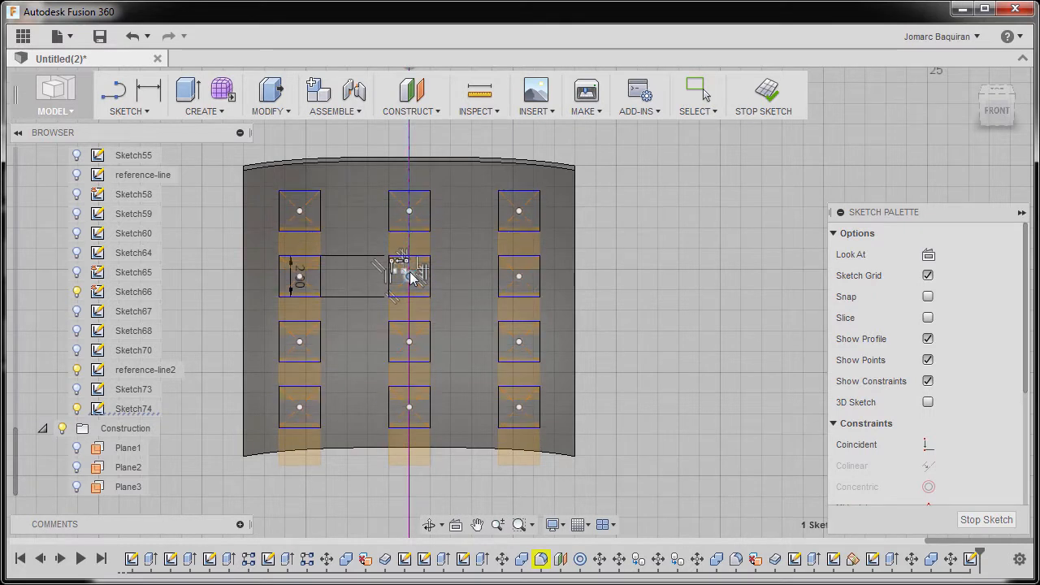
{"action": "left_click_drag", "start_coordinate": [410, 276], "coordinate": [410, 277]}
{"action": "left_click", "coordinate": [625, 311]}
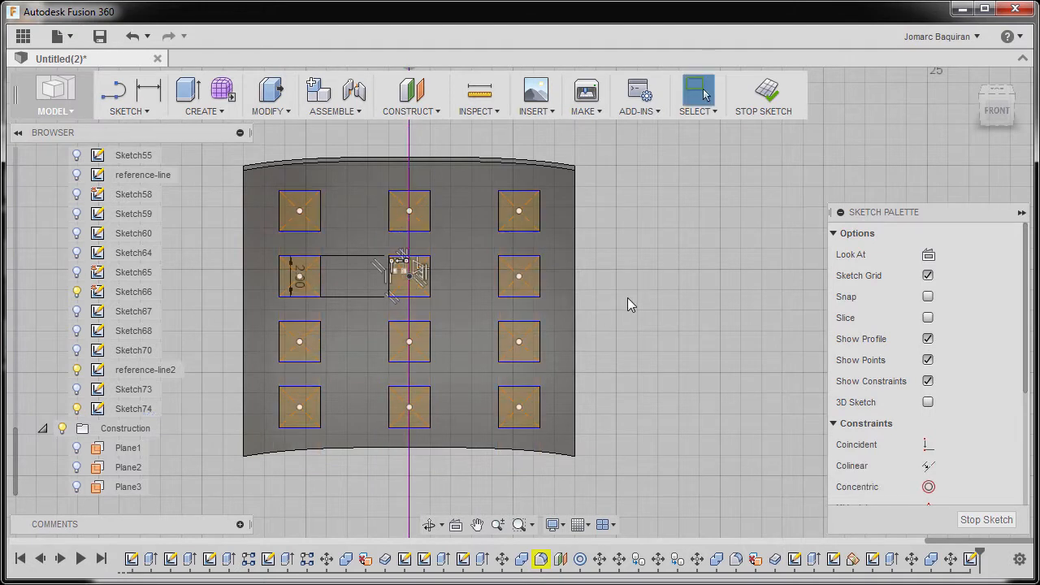
Draw a center rectangle from the middle square of the uppermost strip, large enough to enclose the whole strip.
{"action": "scroll", "coordinate": [626, 299], "scroll_direction": "down", "scroll_amount": 5}
{"action": "mouse_move", "coordinate": [607, 306]}
{"action": "middle_mouse_down"}
{"action": "mouse_move", "coordinate": [602, 355]}
{"action": "mouse_move", "coordinate": [577, 380]}
{"action": "middle_mouse_up"}
{"action": "scroll", "coordinate": [580, 313], "scroll_direction": "down", "scroll_amount": 1}
{"action": "middle_click_drag", "start_coordinate": [583, 287], "coordinate": [552, 348]}
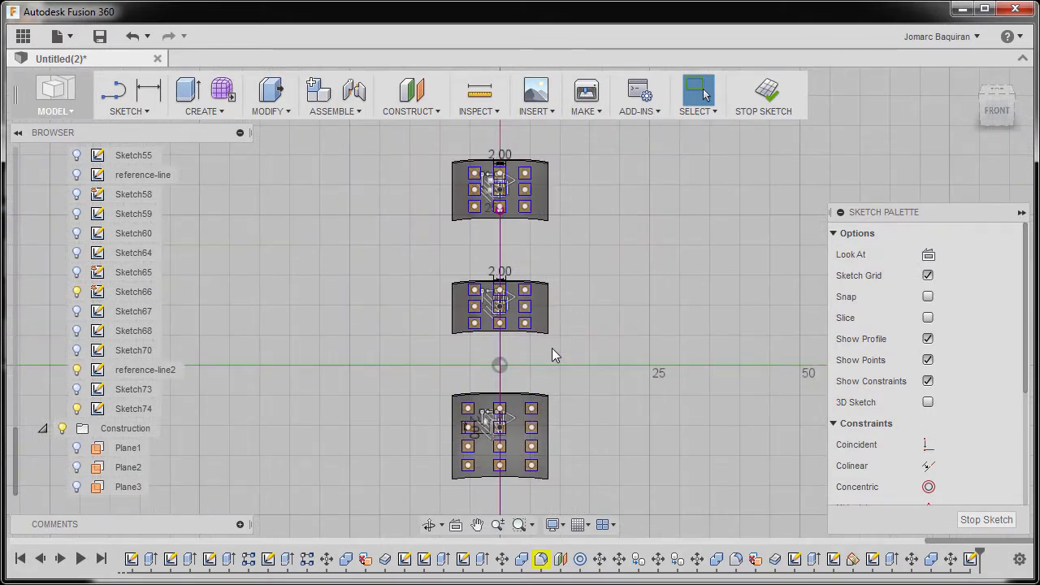
{"action": "key", "text": "r"}
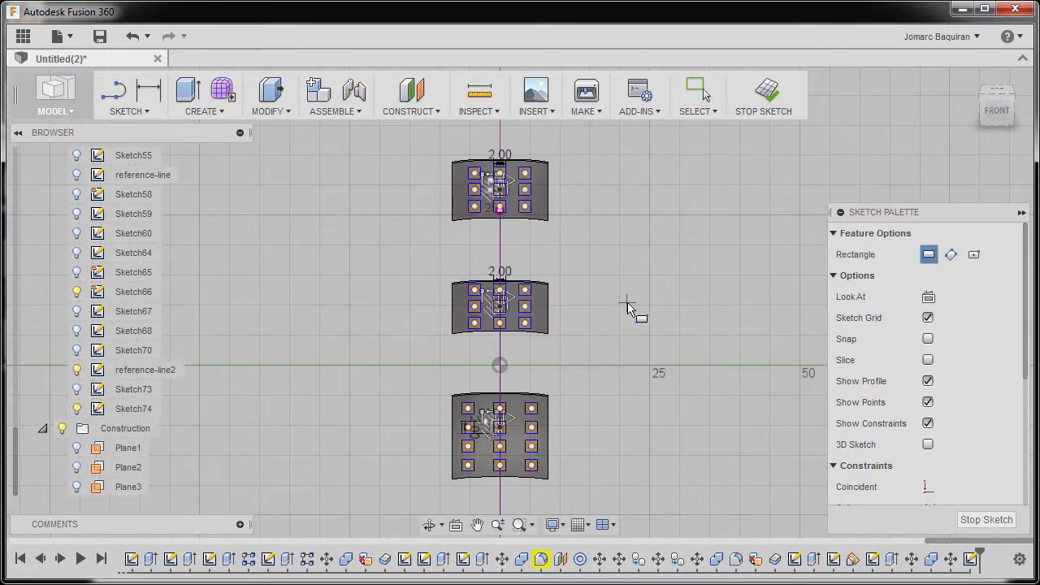
{"action": "left_click", "coordinate": [975, 255]}
{"action": "scroll", "coordinate": [509, 262], "scroll_direction": "up", "scroll_amount": 8}
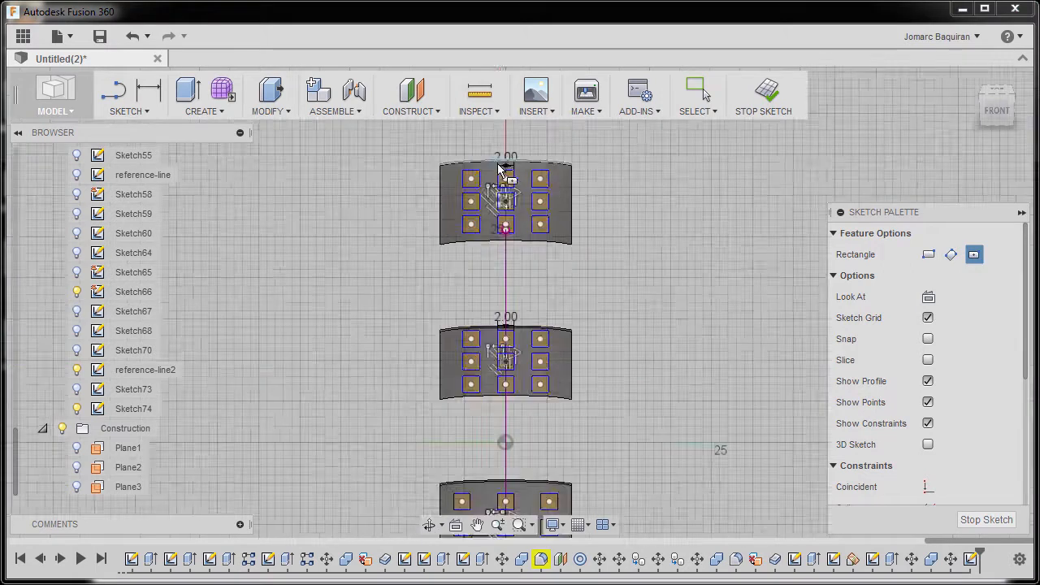
{"action": "left_click", "coordinate": [509, 242]}
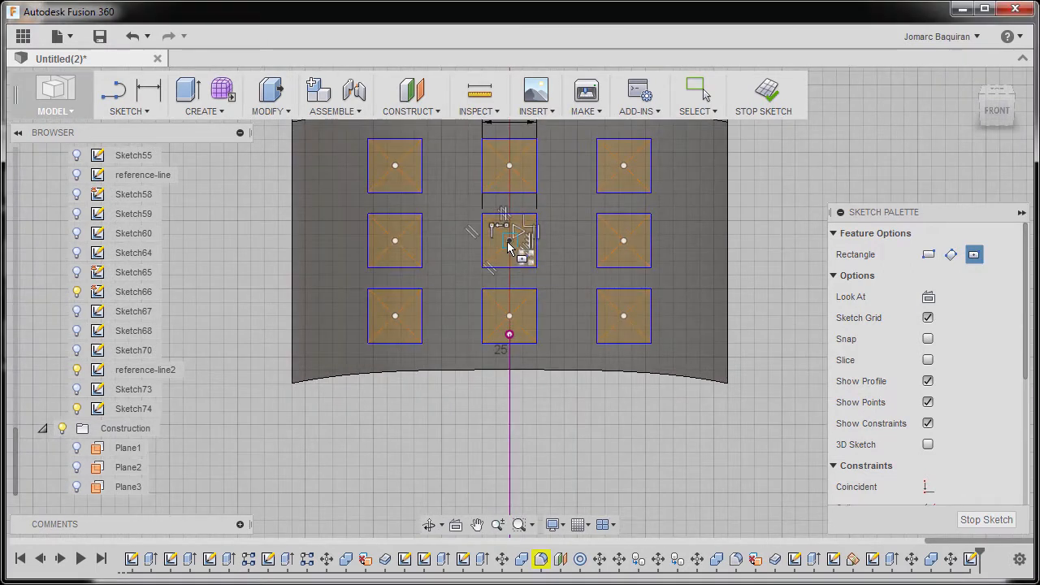
{"action": "scroll", "coordinate": [487, 270], "scroll_direction": "down", "scroll_amount": 4}
{"action": "middle_click_drag", "start_coordinate": [471, 314], "coordinate": [452, 362]}
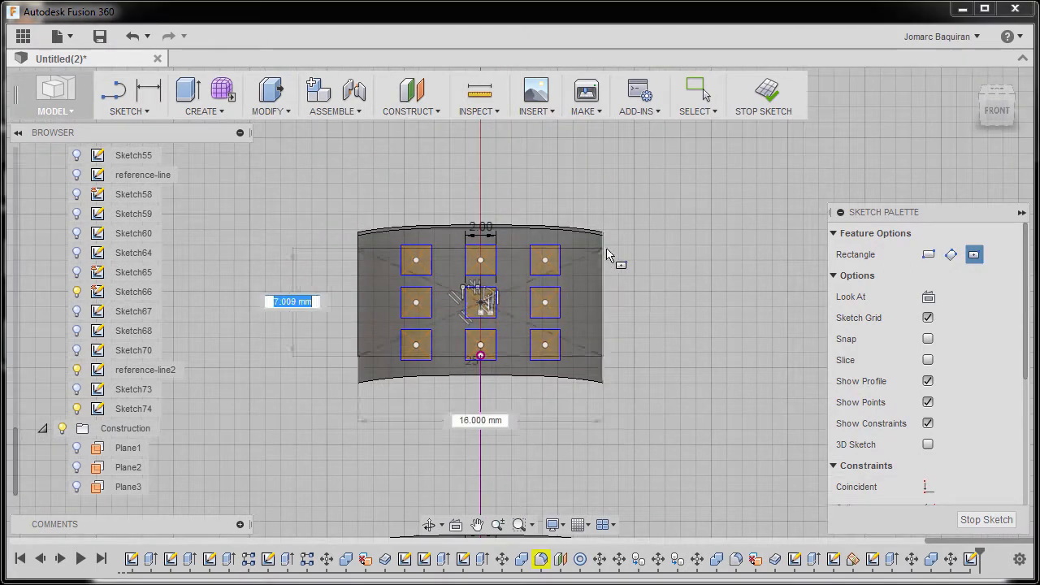
{"action": "left_click", "coordinate": [645, 192]}
Draw a center rectangle from the middle square of the middle strip, extending past all of the strip's edges.
{"action": "scroll", "coordinate": [547, 391], "scroll_direction": "down", "scroll_amount": 2}
{"action": "middle_click_drag", "start_coordinate": [544, 301], "coordinate": [519, 114]}
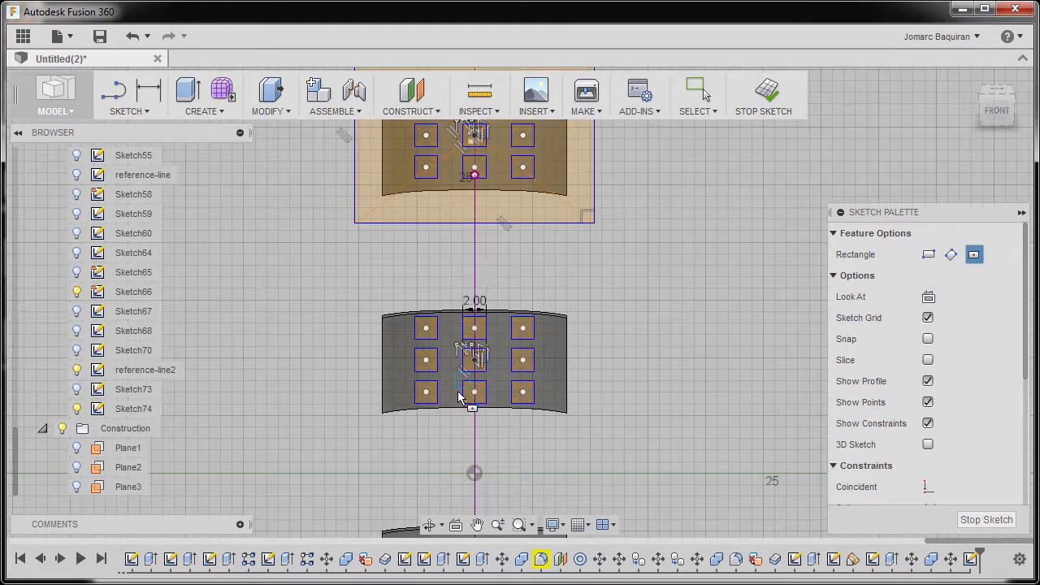
{"action": "scroll", "coordinate": [459, 393], "scroll_direction": "up", "scroll_amount": 3}
{"action": "left_click", "coordinate": [489, 332]}
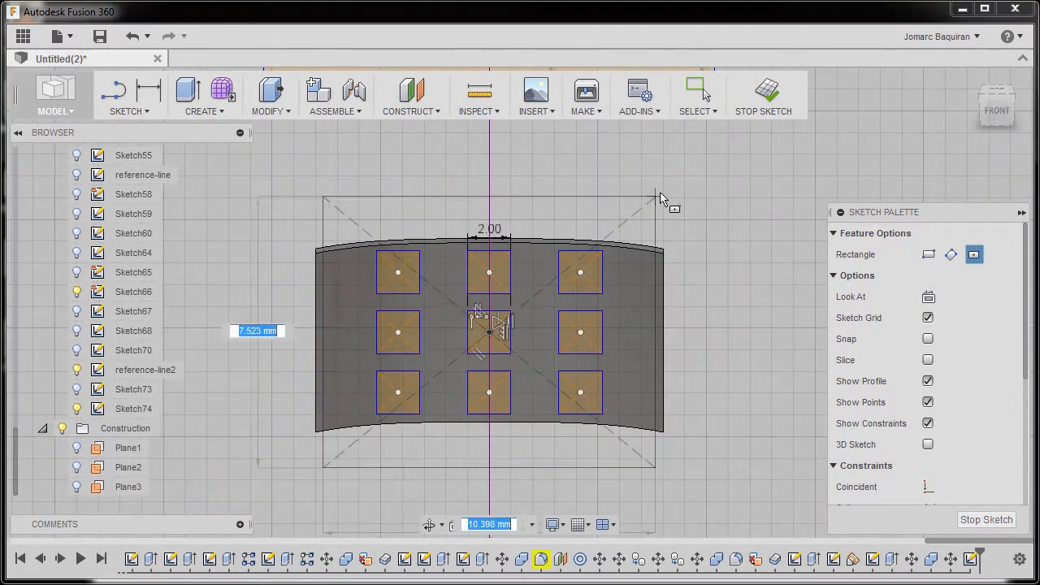
{"action": "left_click", "coordinate": [704, 195]}
Draw a center rectangle around the lowest strip, centered on the reference line between its second and third rows of squares.
{"action": "scroll", "coordinate": [633, 324], "scroll_direction": "down", "scroll_amount": 2}
{"action": "mouse_move", "coordinate": [605, 489]}
{"action": "middle_mouse_down"}
{"action": "mouse_move", "coordinate": [587, 318]}
{"action": "mouse_move", "coordinate": [597, 242]}
{"action": "middle_mouse_up"}
{"action": "scroll", "coordinate": [571, 319], "scroll_direction": "up", "scroll_amount": 2}
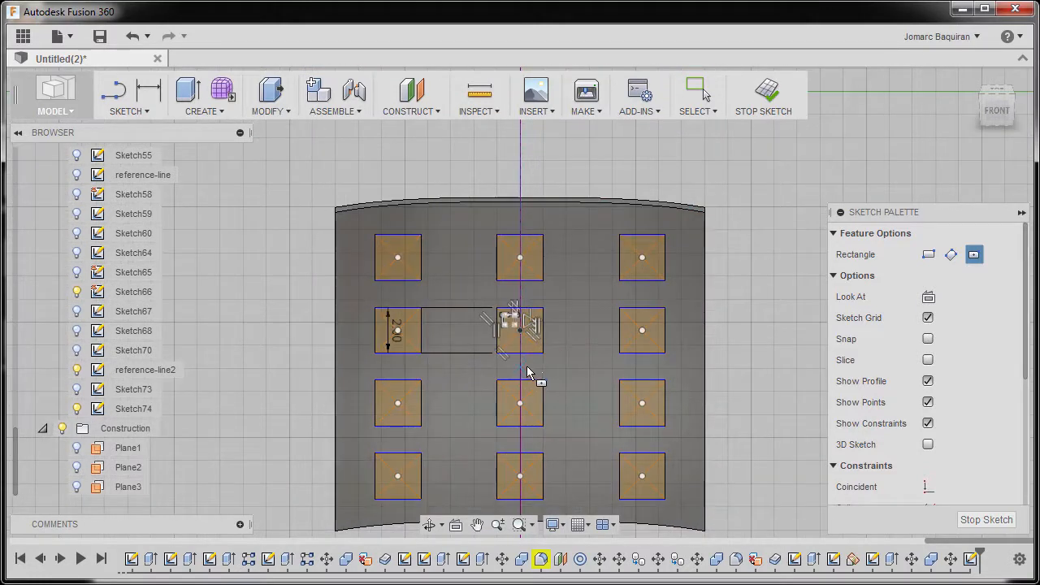
{"action": "left_click", "coordinate": [522, 372]}
{"action": "scroll", "coordinate": [671, 248], "scroll_direction": "down", "scroll_amount": 2}
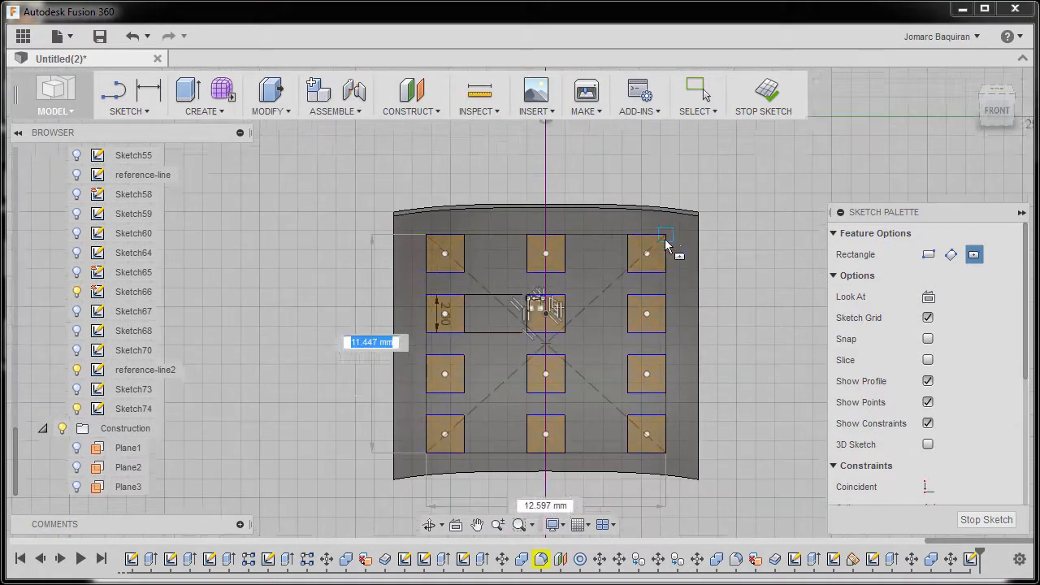
{"action": "left_click", "coordinate": [720, 149]}
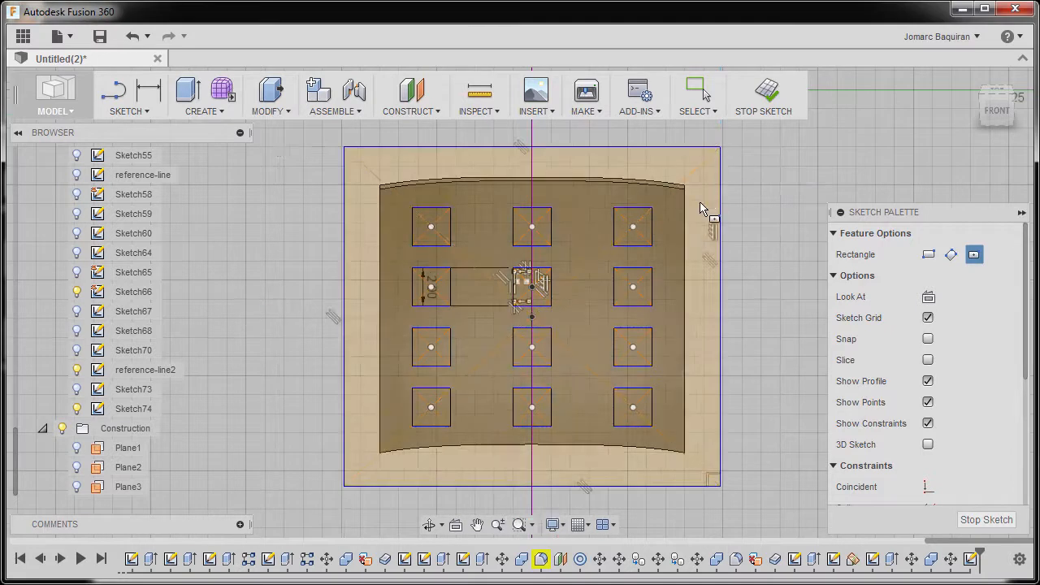
Extrude the areas surrounding the small squares in all three rectangles as a Cut with extents All, leaving only the square pads.
{"action": "scroll", "coordinate": [681, 235], "scroll_direction": "down", "scroll_amount": 1}
{"action": "scroll", "coordinate": [668, 235], "scroll_direction": "down", "scroll_amount": 4}
{"action": "middle_click_drag", "start_coordinate": [659, 203], "coordinate": [572, 337]}
{"action": "scroll", "coordinate": [585, 329], "scroll_direction": "down", "scroll_amount": 3}
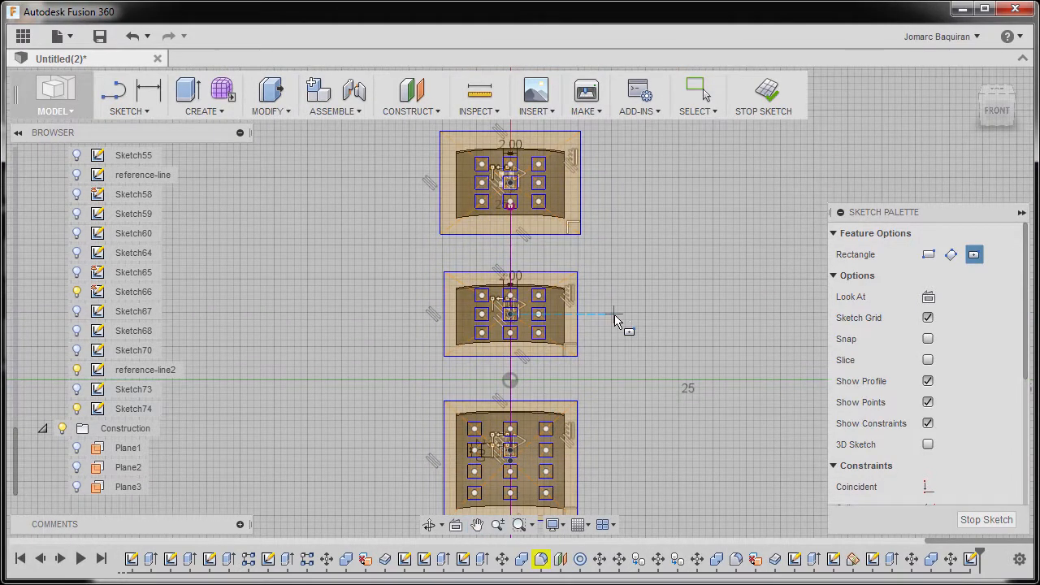
{"action": "key", "text": "e"}
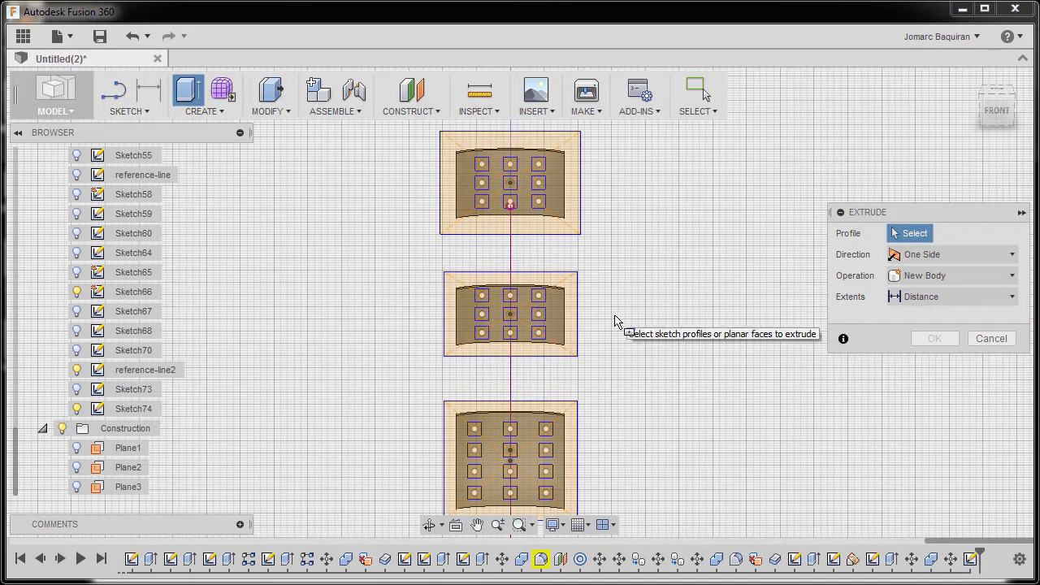
{"action": "left_click", "coordinate": [575, 191]}
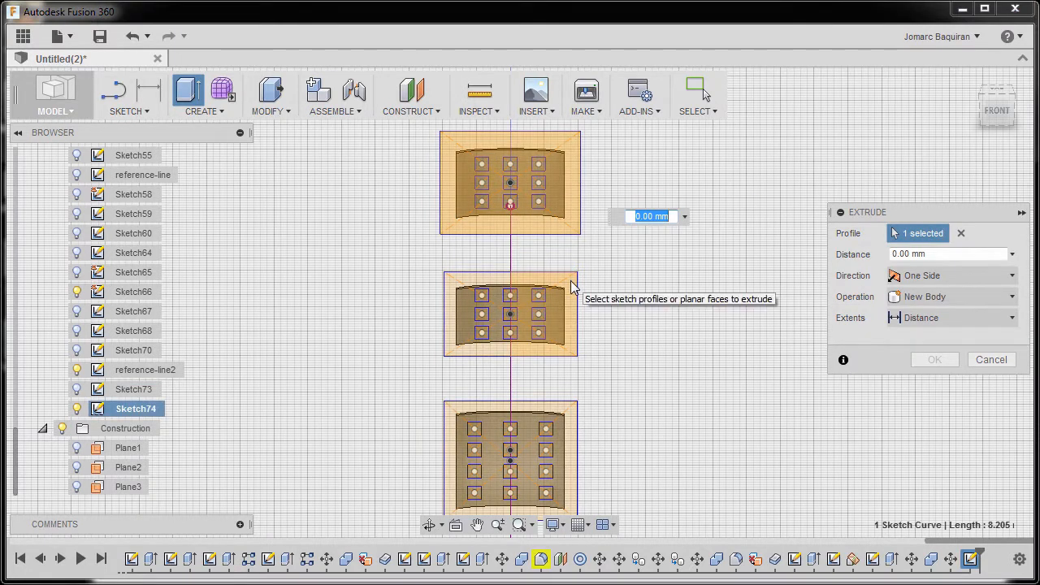
{"action": "left_click", "coordinate": [522, 288]}
{"action": "left_click", "coordinate": [496, 289]}
{"action": "left_click", "coordinate": [532, 415]}
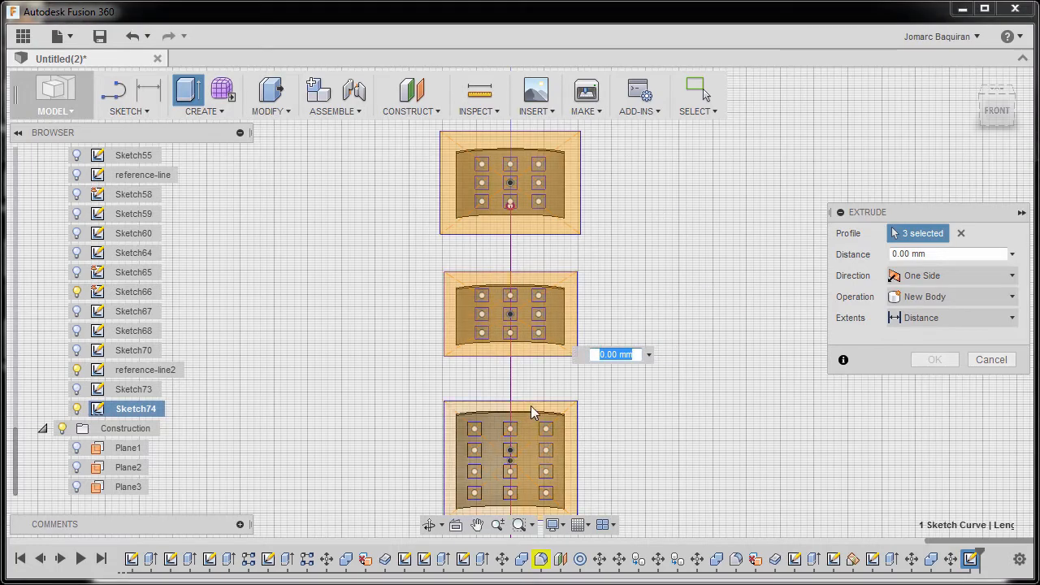
{"action": "middle_click_drag", "start_coordinate": [496, 378], "coordinate": [440, 367], "text": "shift"}
{"action": "left_click_drag", "start_coordinate": [441, 372], "coordinate": [681, 461]}
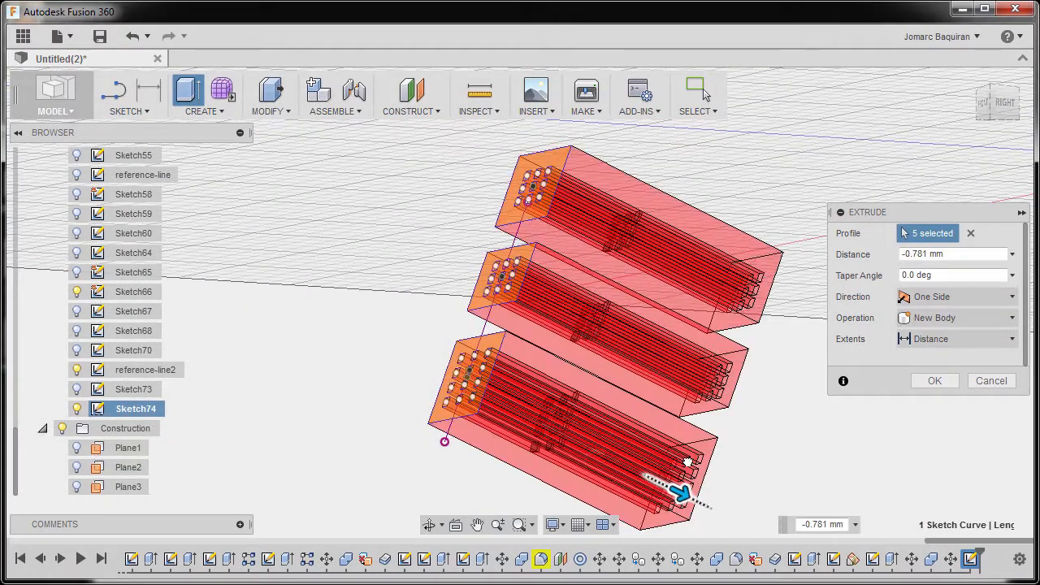
{"action": "left_click", "coordinate": [945, 359]}
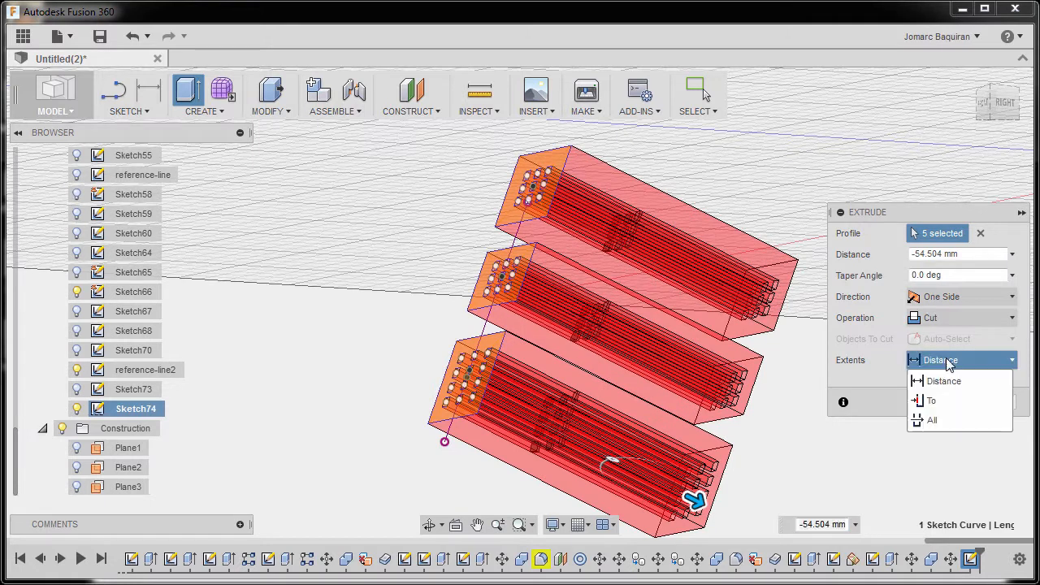
{"action": "left_click", "coordinate": [937, 420]}
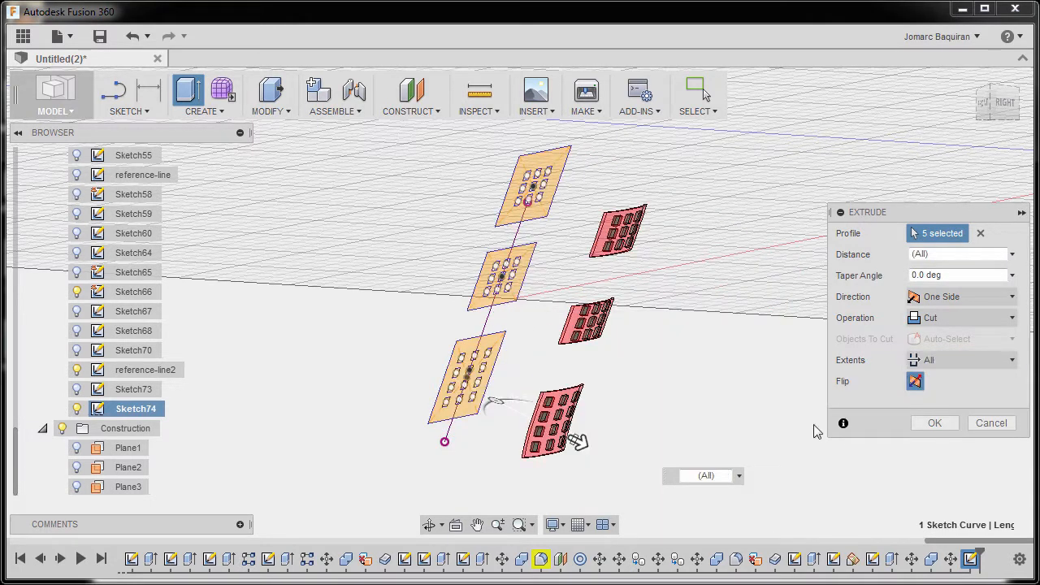
{"action": "left_click", "coordinate": [932, 424]}
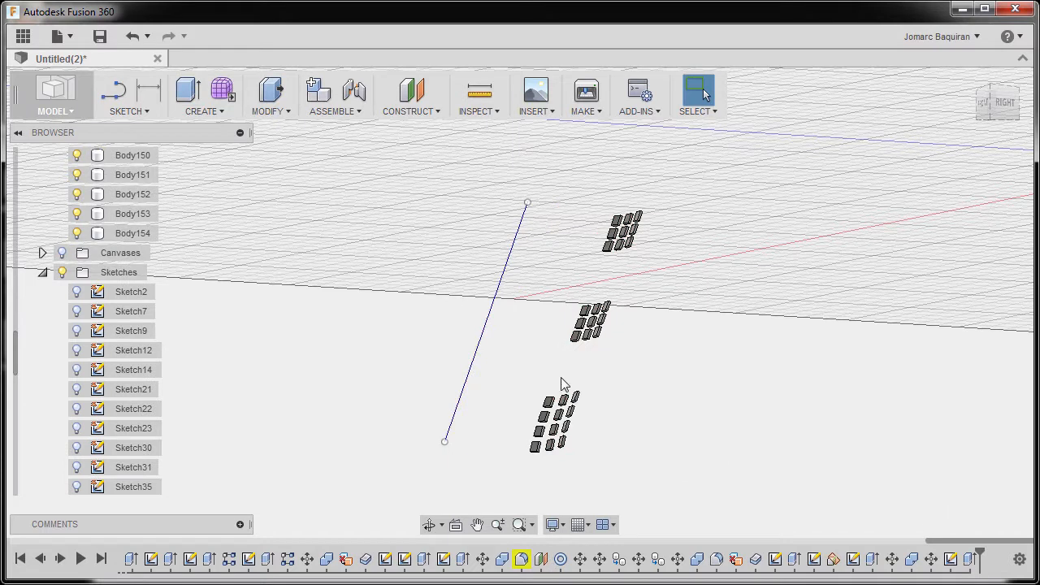
Show the frame body and view the model from the right side.
{"action": "mouse_move", "coordinate": [605, 378]}
{"action": "middle_mouse_down", "text": "shift"}
{"action": "mouse_move", "coordinate": [524, 378]}
{"action": "mouse_move", "coordinate": [550, 378]}
{"action": "middle_mouse_up", "text": "shift"}
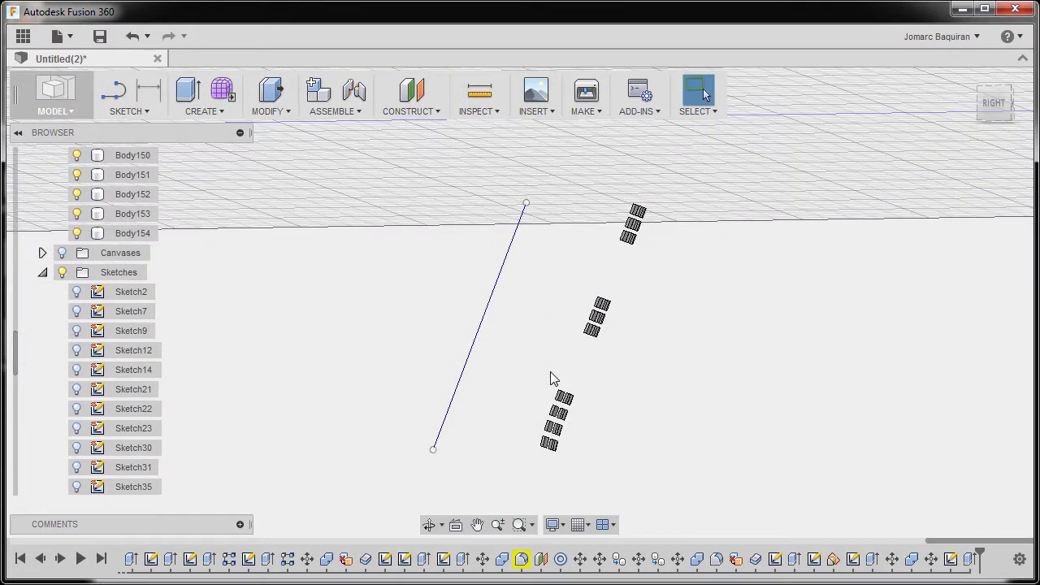
{"action": "scroll", "coordinate": [149, 324], "scroll_direction": "up", "scroll_amount": 8}
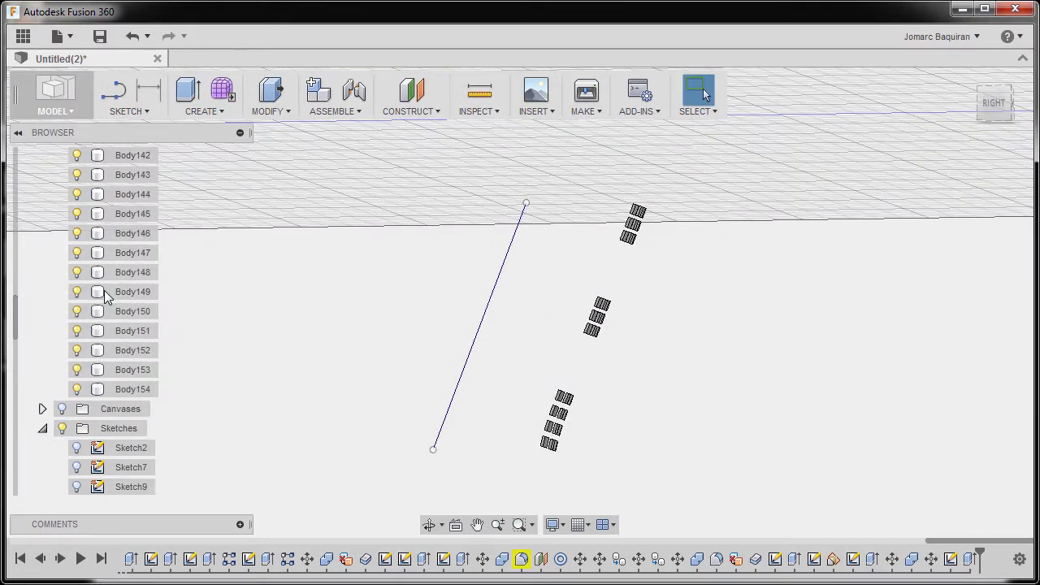
{"action": "scroll", "coordinate": [105, 296], "scroll_direction": "up", "scroll_amount": 5}
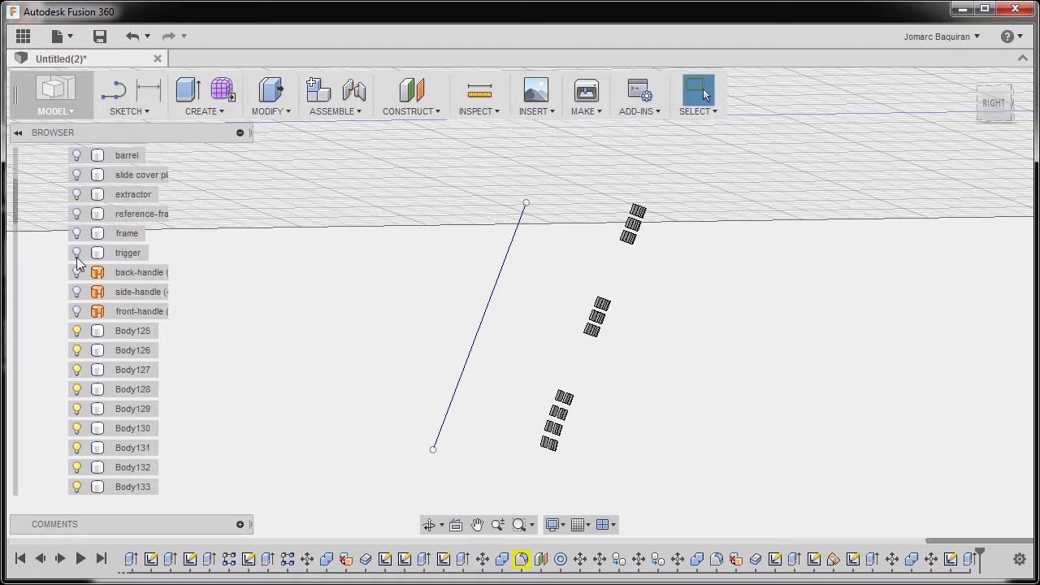
{"action": "left_click", "coordinate": [78, 236]}
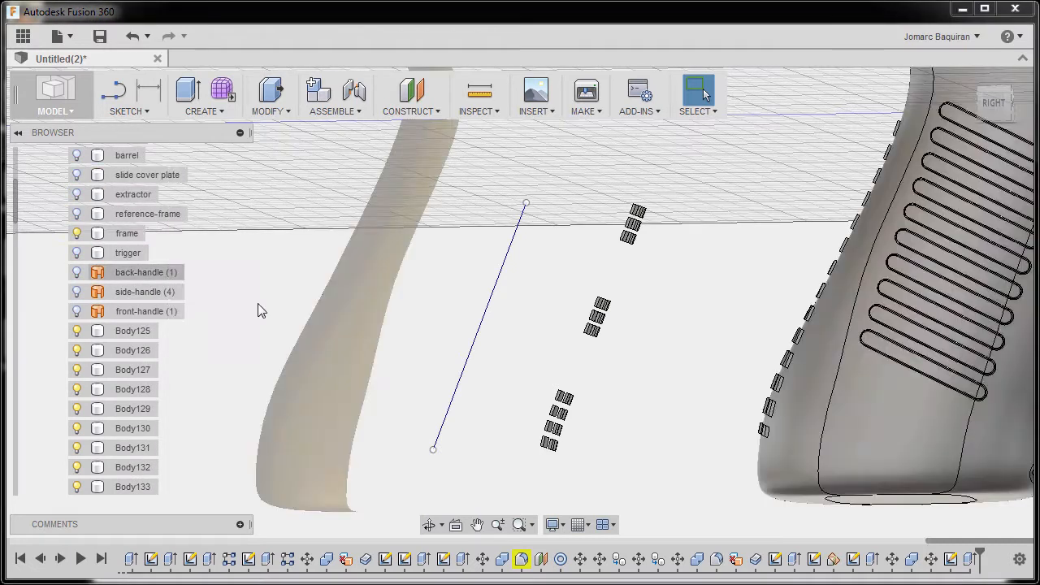
{"action": "left_click", "coordinate": [995, 104]}
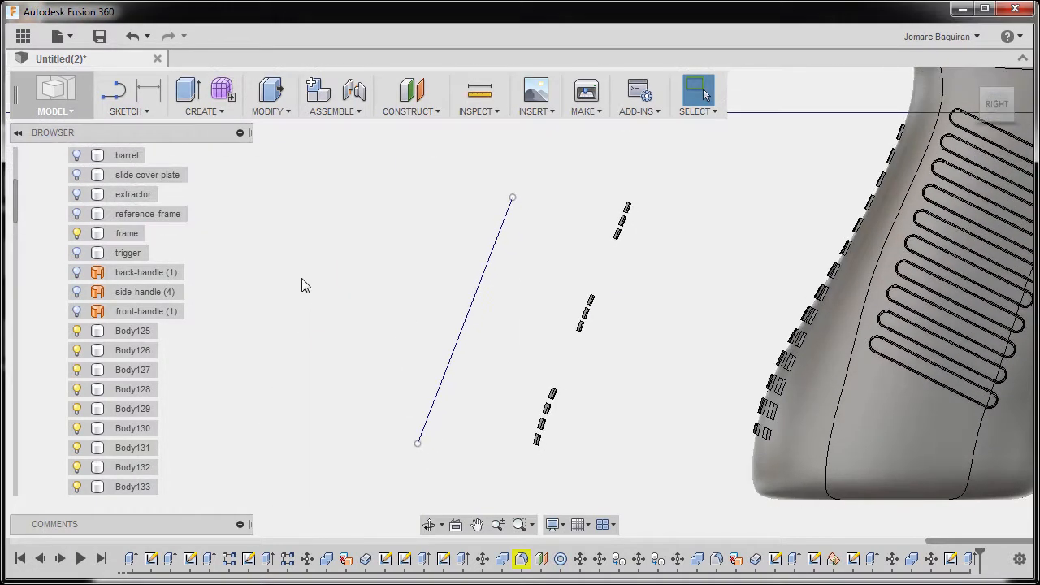
Locate the slanted reference line's sketch, reference-line2, in the browser and hide it.
{"action": "left_click", "coordinate": [478, 292]}
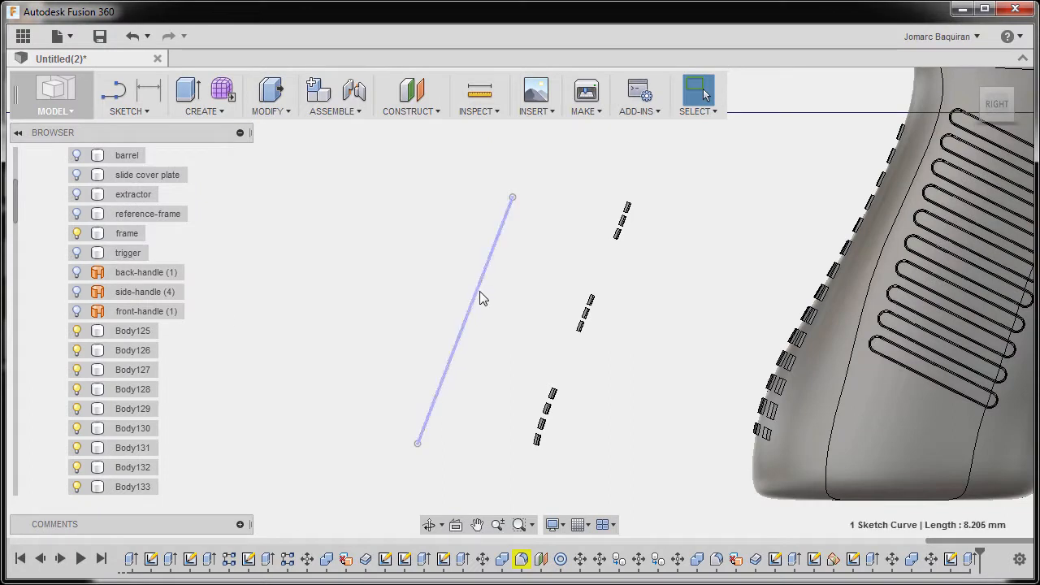
{"action": "right_click", "coordinate": [387, 256]}
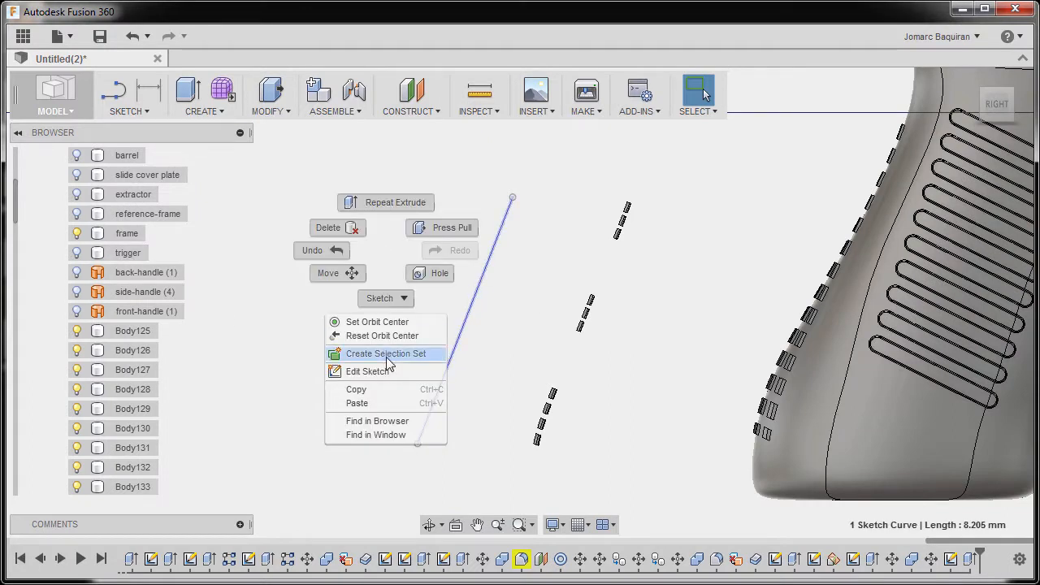
{"action": "left_click", "coordinate": [389, 422]}
{"action": "left_click", "coordinate": [77, 467]}
{"action": "left_click", "coordinate": [538, 302]}
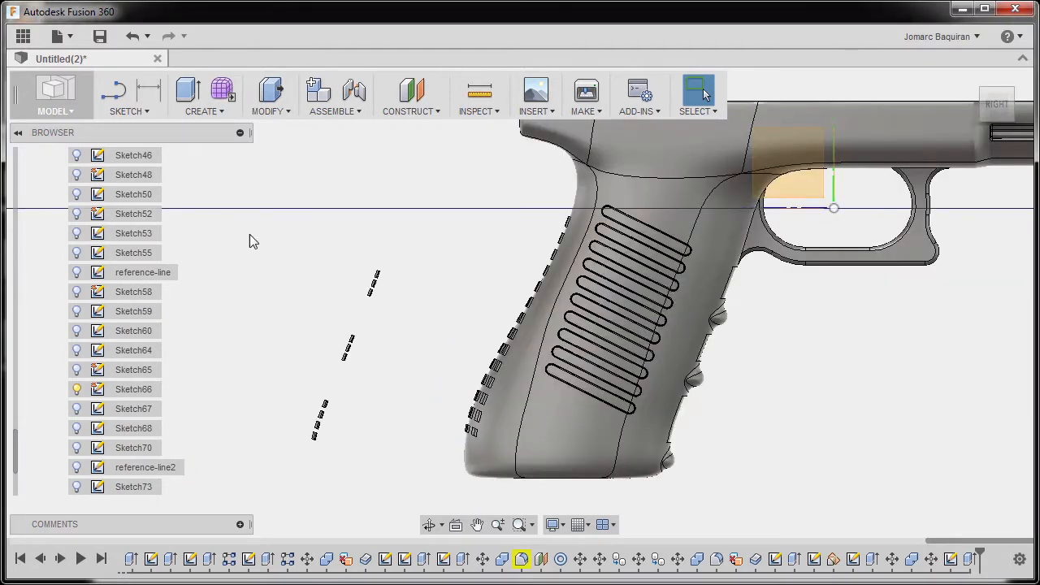
Move the 30 small square pad bodies -100 mm in Z onto the front of the grip.
{"action": "mouse_move", "coordinate": [257, 218]}
{"action": "left_mouse_down"}
{"action": "mouse_move", "coordinate": [399, 447]}
{"action": "mouse_move", "coordinate": [424, 460]}
{"action": "left_mouse_up"}
{"action": "key", "text": "m"}
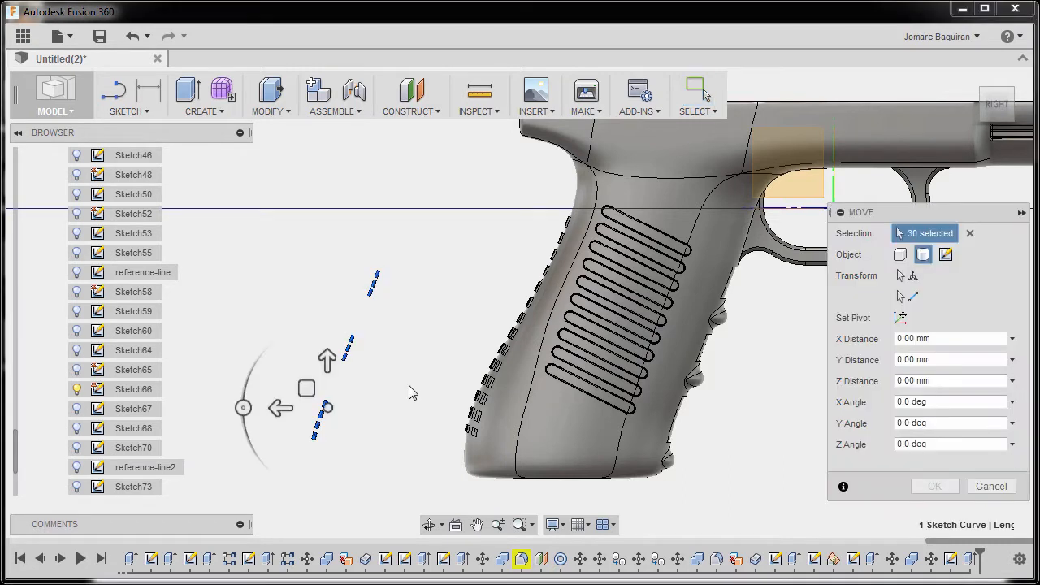
{"action": "mouse_move", "coordinate": [277, 407]}
{"action": "left_mouse_down"}
{"action": "mouse_move", "coordinate": [476, 409]}
{"action": "mouse_move", "coordinate": [371, 410]}
{"action": "left_mouse_up"}
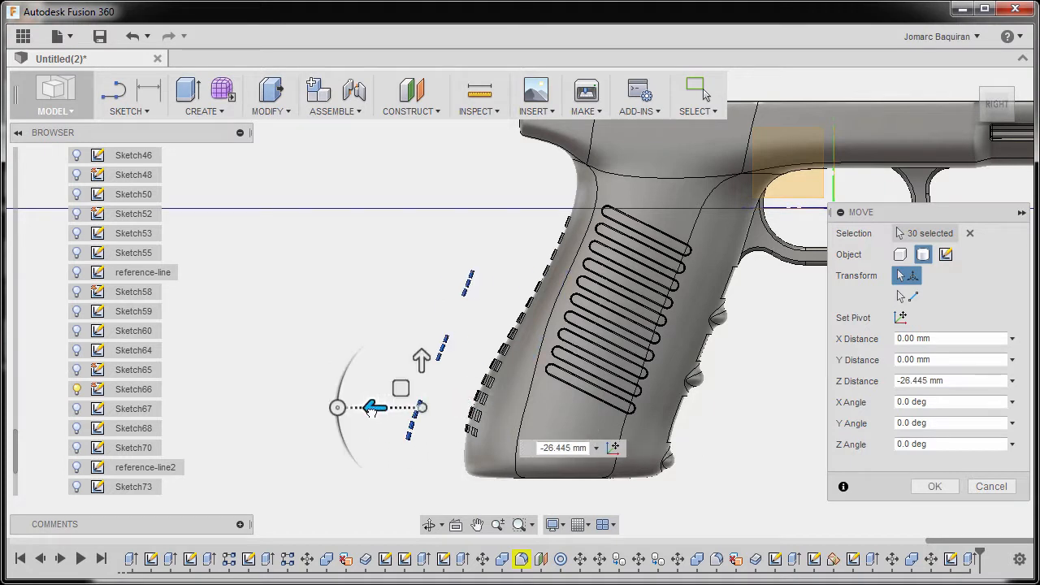
{"action": "double_click", "coordinate": [573, 448]}
{"action": "type", "text": "-100"}
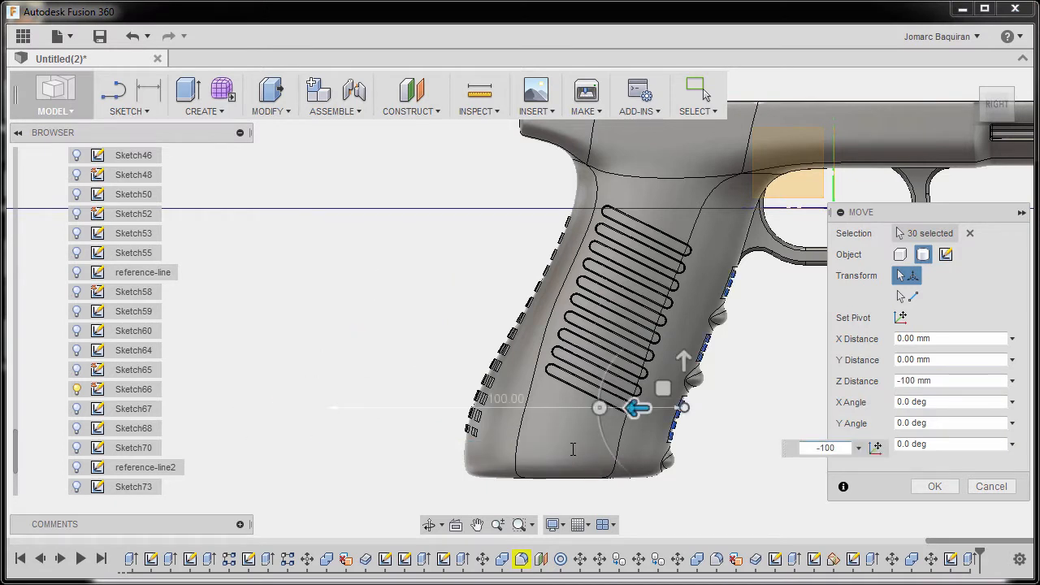
{"action": "left_click", "coordinate": [930, 486]}
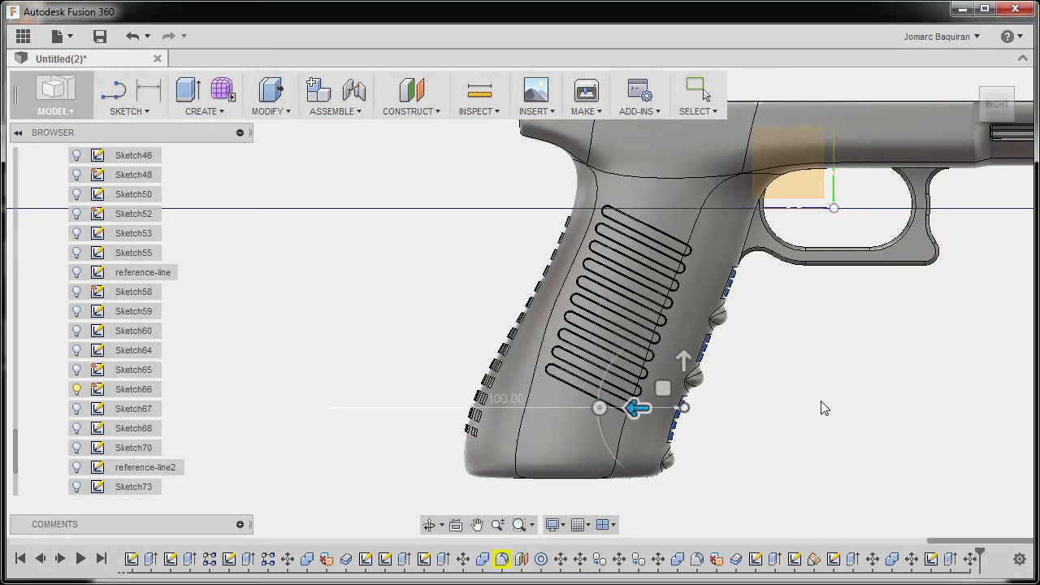
Start a Combine of the square pad bodies, with Body154 as the target and Body125 through Body153 as the tool bodies.
{"action": "middle_click_drag", "start_coordinate": [760, 381], "coordinate": [719, 325], "text": "shift"}
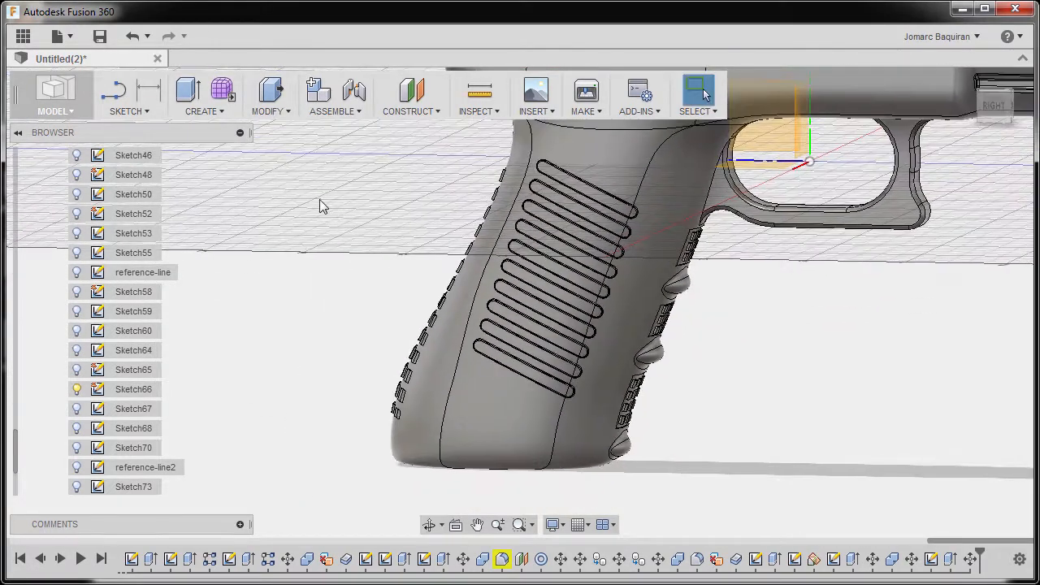
{"action": "left_click", "coordinate": [278, 112]}
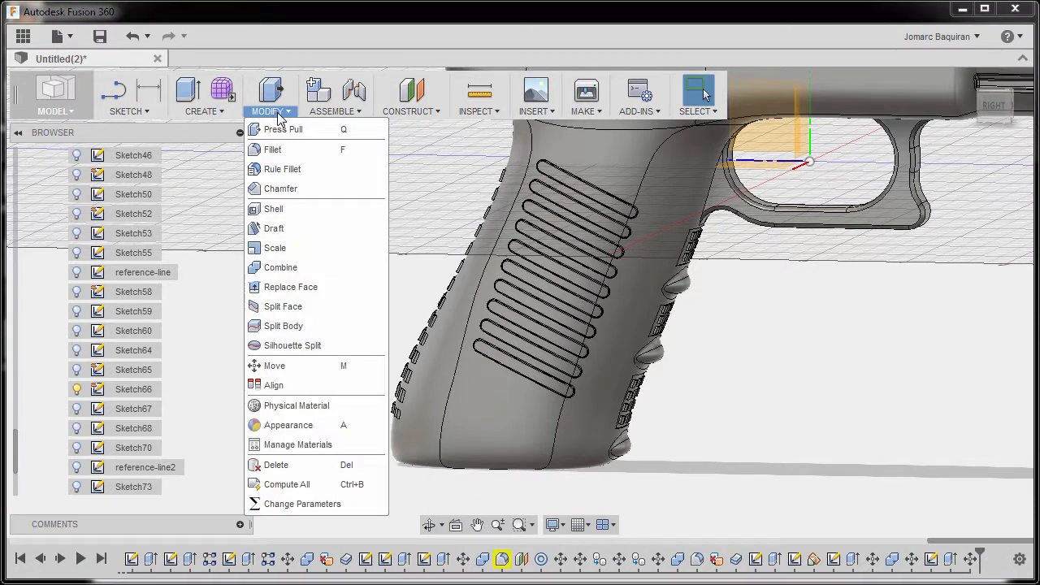
{"action": "left_click", "coordinate": [280, 267]}
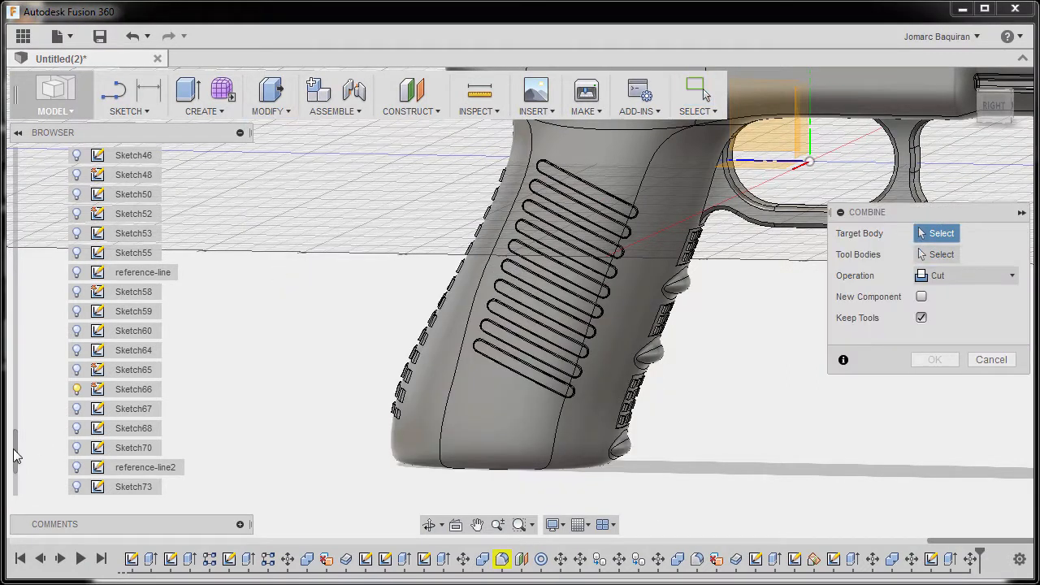
{"action": "scroll", "coordinate": [64, 284], "scroll_direction": "up", "scroll_amount": 10}
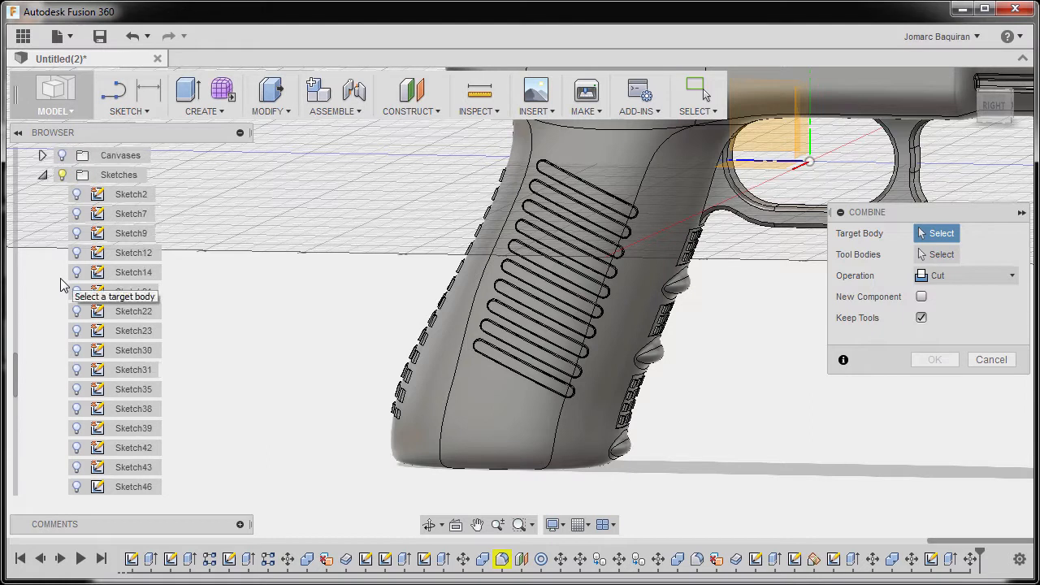
{"action": "left_click", "coordinate": [46, 295]}
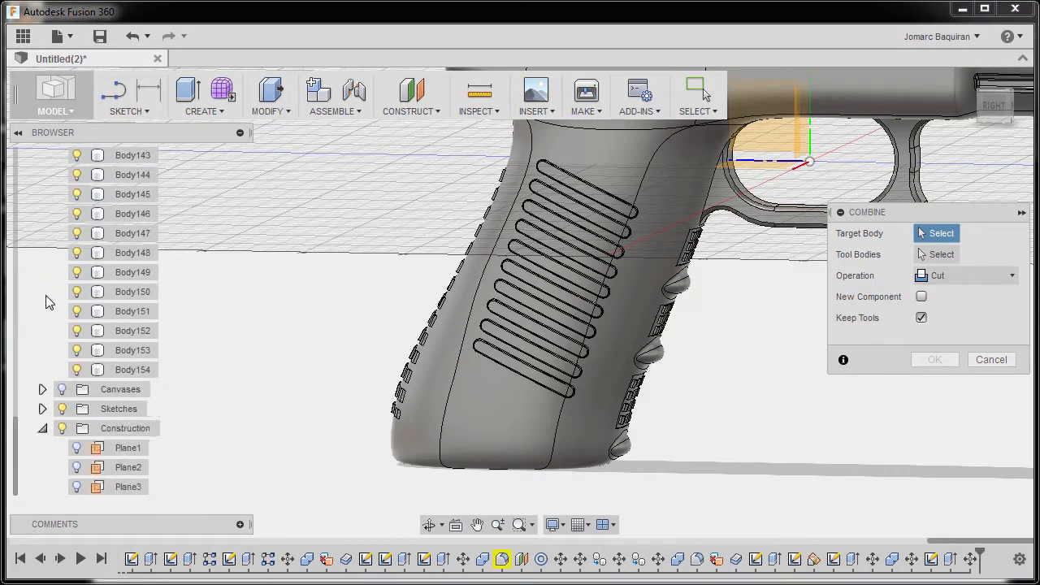
{"action": "scroll", "coordinate": [45, 295], "scroll_direction": "up", "scroll_amount": 2}
{"action": "scroll", "coordinate": [46, 295], "scroll_direction": "down", "scroll_amount": 3}
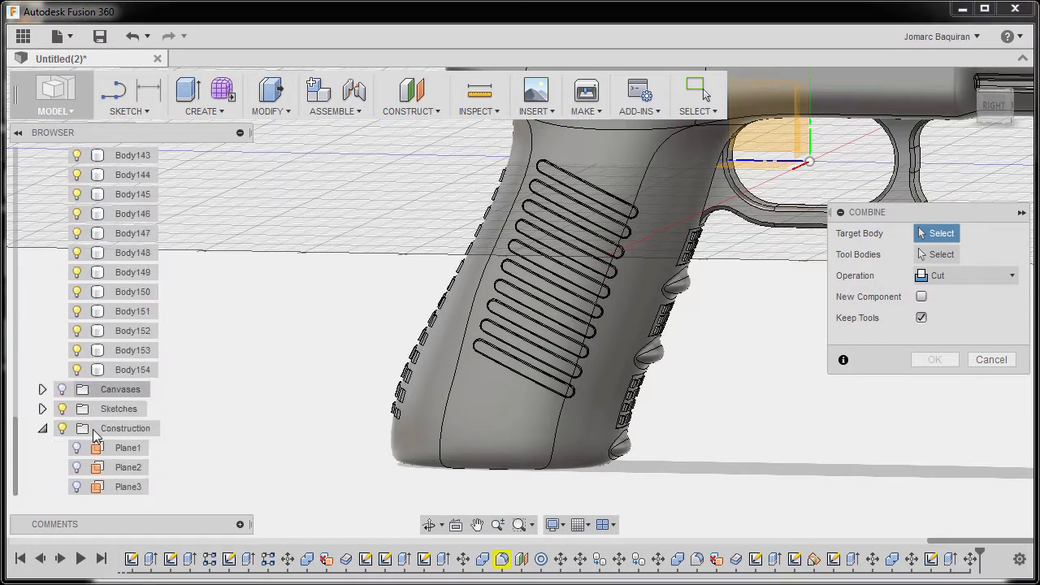
{"action": "left_click", "coordinate": [130, 370]}
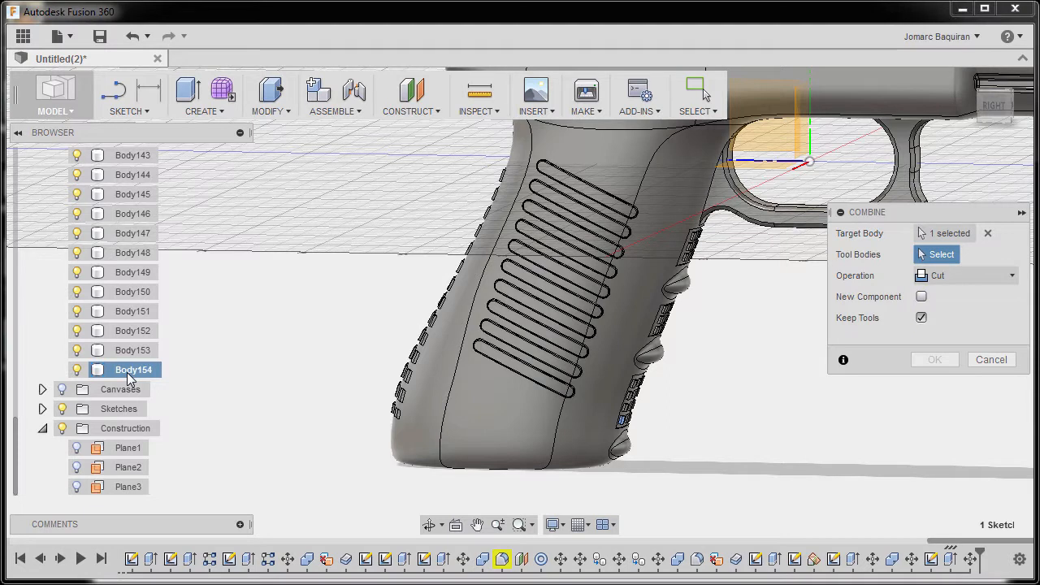
{"action": "scroll", "coordinate": [130, 376], "scroll_direction": "up", "scroll_amount": 8}
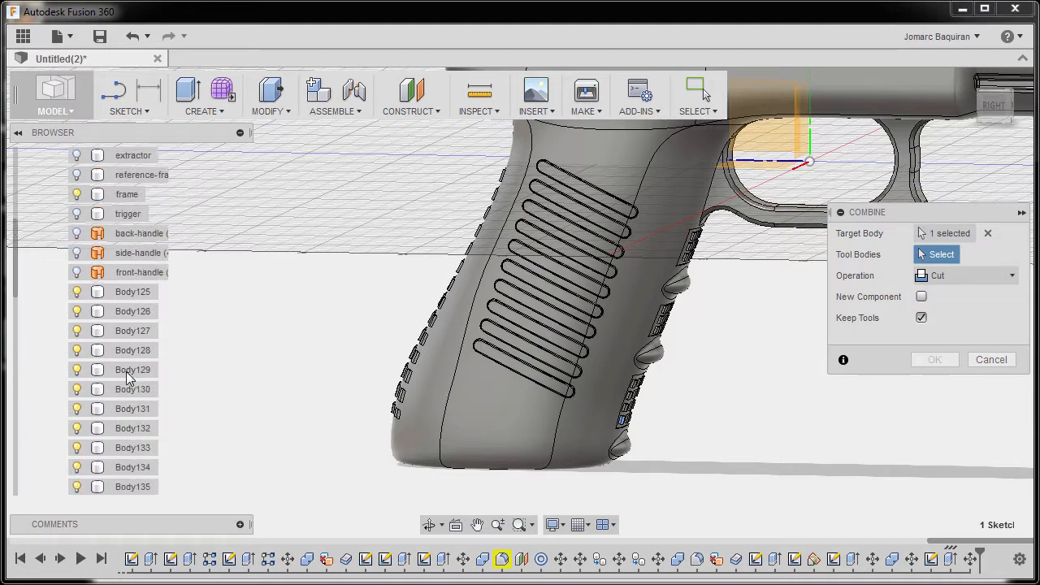
{"action": "left_click", "coordinate": [131, 294], "text": "shift"}
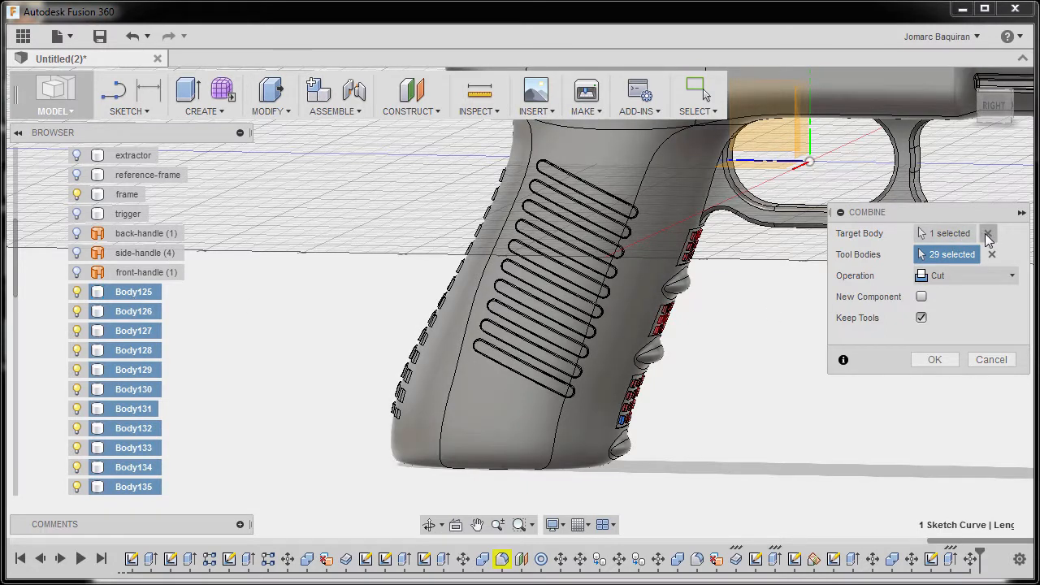
Make the frame the Combine target and join the 30 square pad bodies to it without keeping the tools.
{"action": "left_click", "coordinate": [987, 234]}
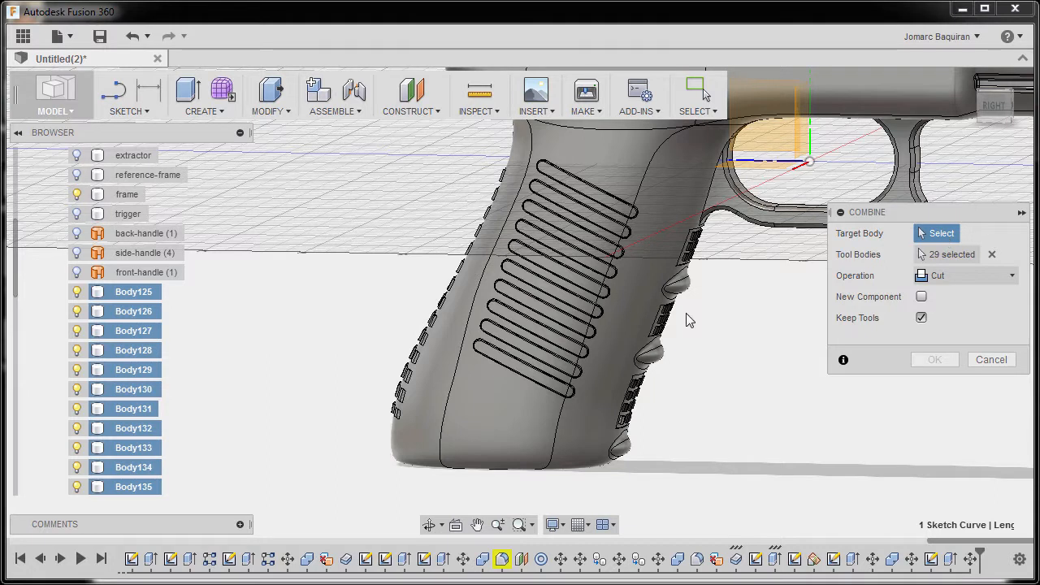
{"action": "left_click", "coordinate": [122, 195]}
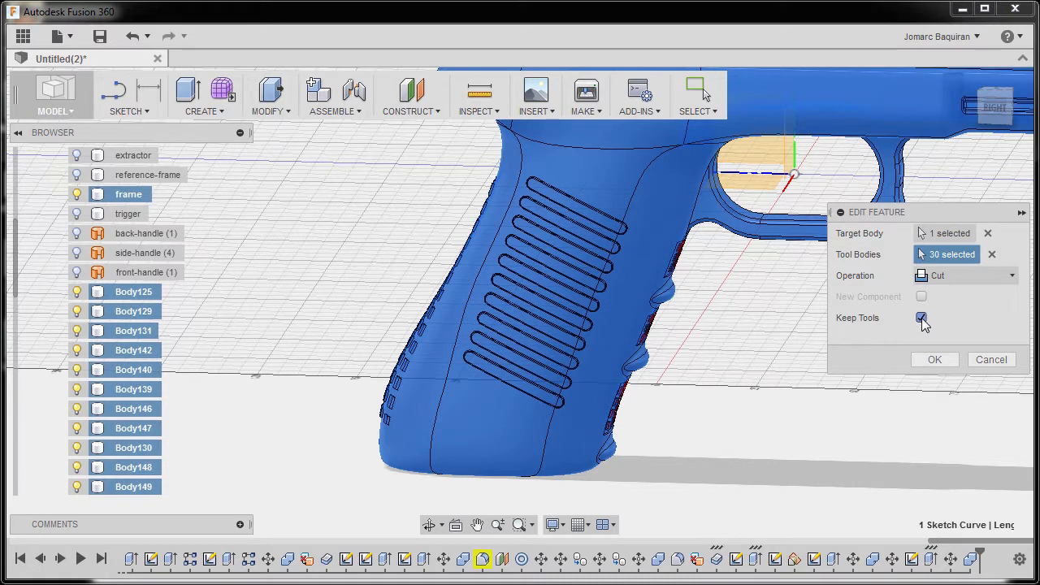
{"action": "left_click", "coordinate": [960, 278]}
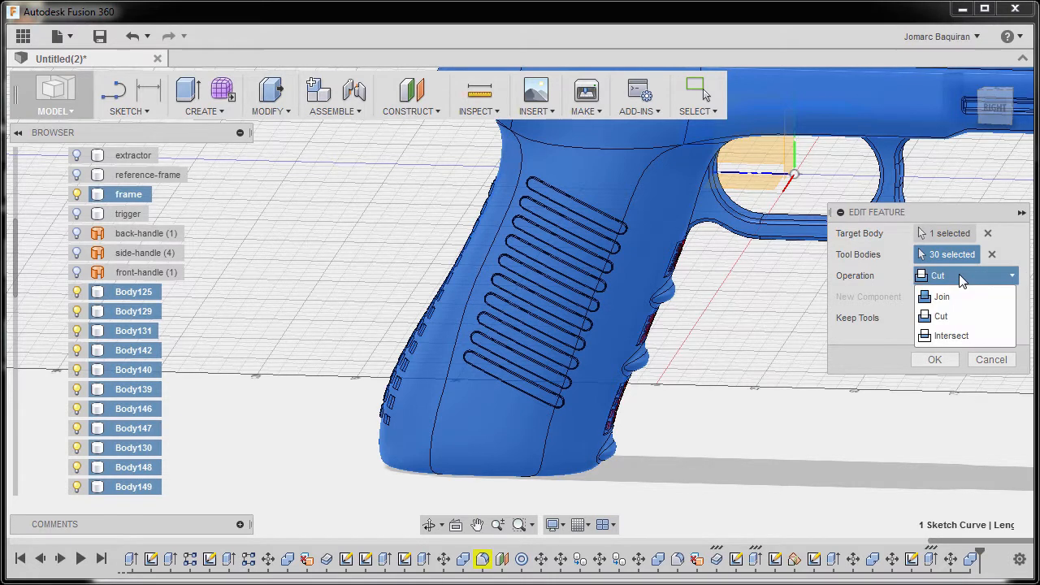
{"action": "left_click", "coordinate": [946, 299]}
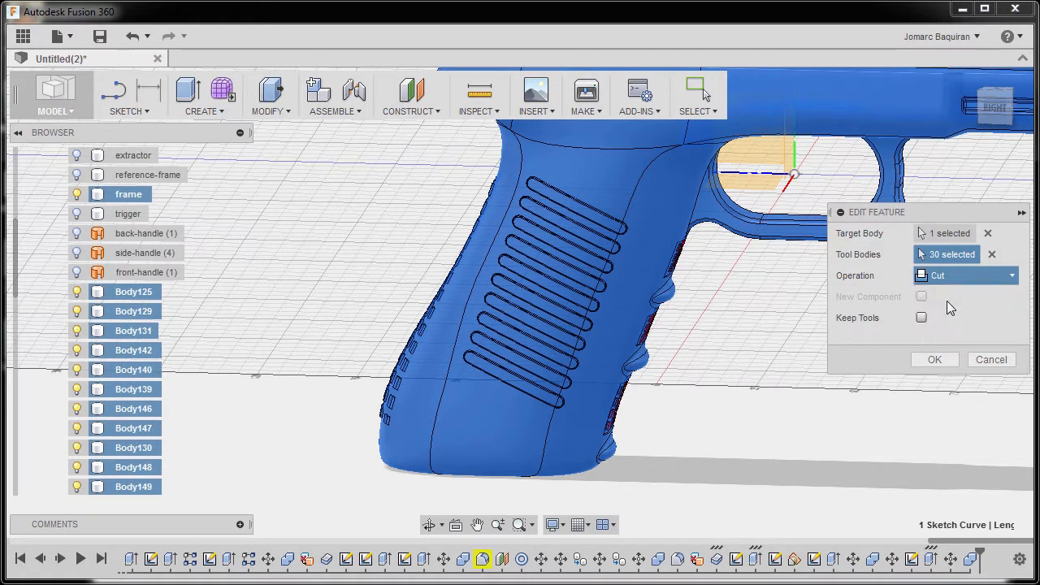
{"action": "left_click", "coordinate": [933, 361]}
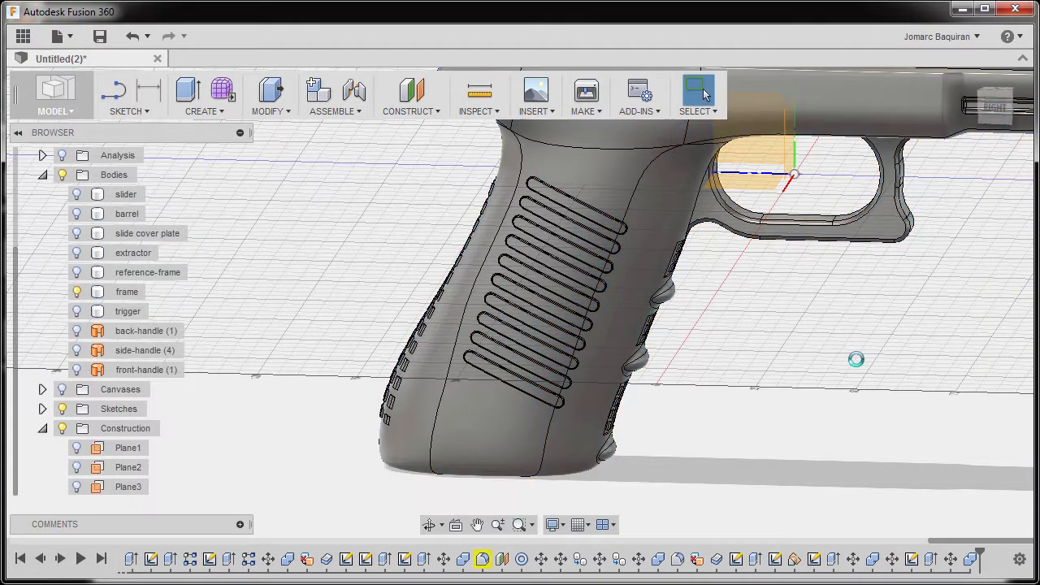
Start a 0.1 mm fillet on the uppermost recessed pad panel's inner and outer edges along its top and one side, including their shared corner.
{"action": "middle_click_drag", "start_coordinate": [615, 371], "coordinate": [504, 366], "text": "shift"}
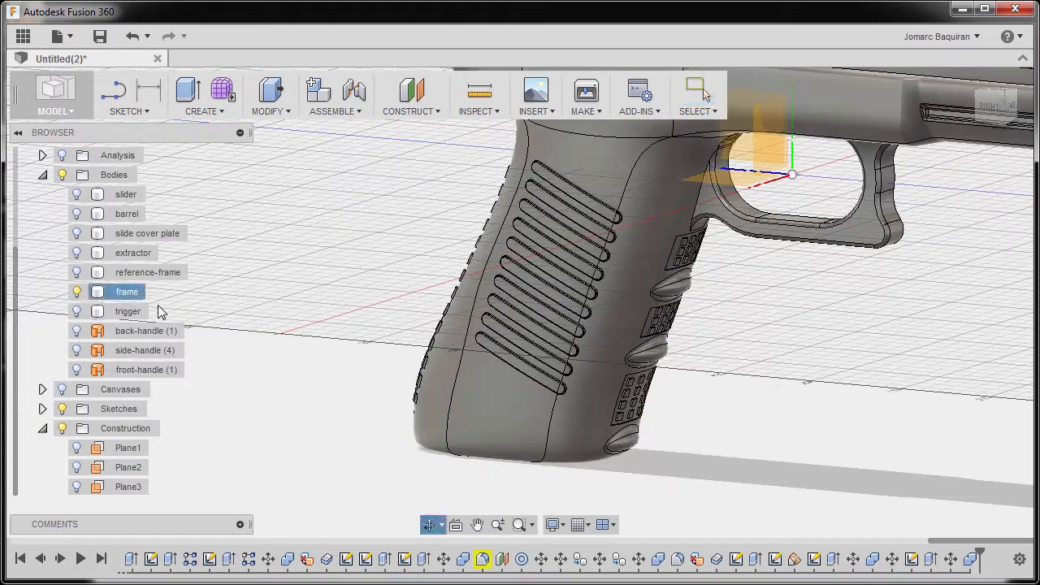
{"action": "scroll", "coordinate": [682, 250], "scroll_direction": "up", "scroll_amount": 5}
{"action": "middle_click_drag", "start_coordinate": [701, 277], "coordinate": [605, 280], "text": "shift"}
{"action": "scroll", "coordinate": [702, 234], "scroll_direction": "up", "scroll_amount": 4}
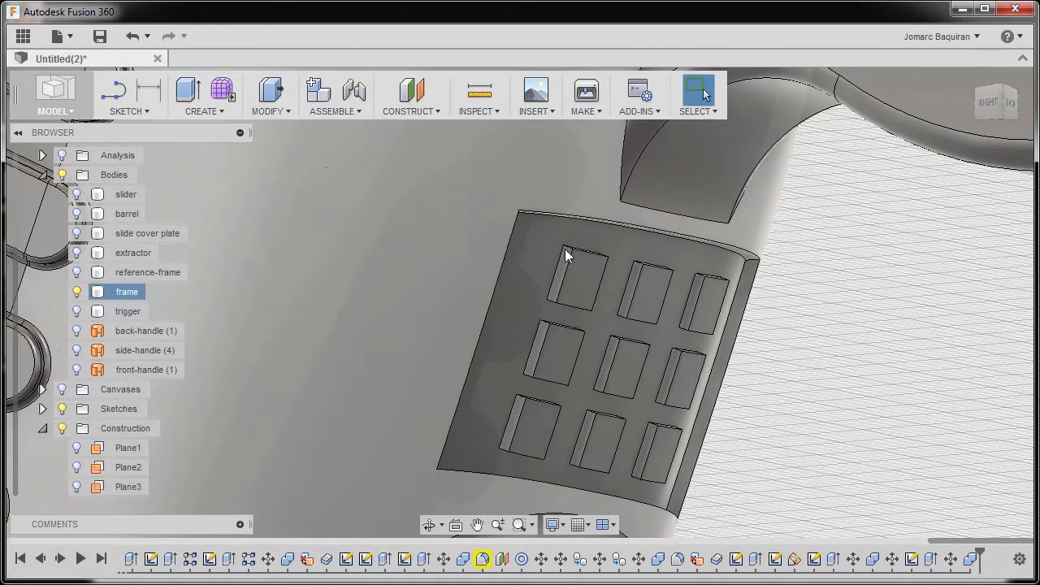
{"action": "key", "text": "f"}
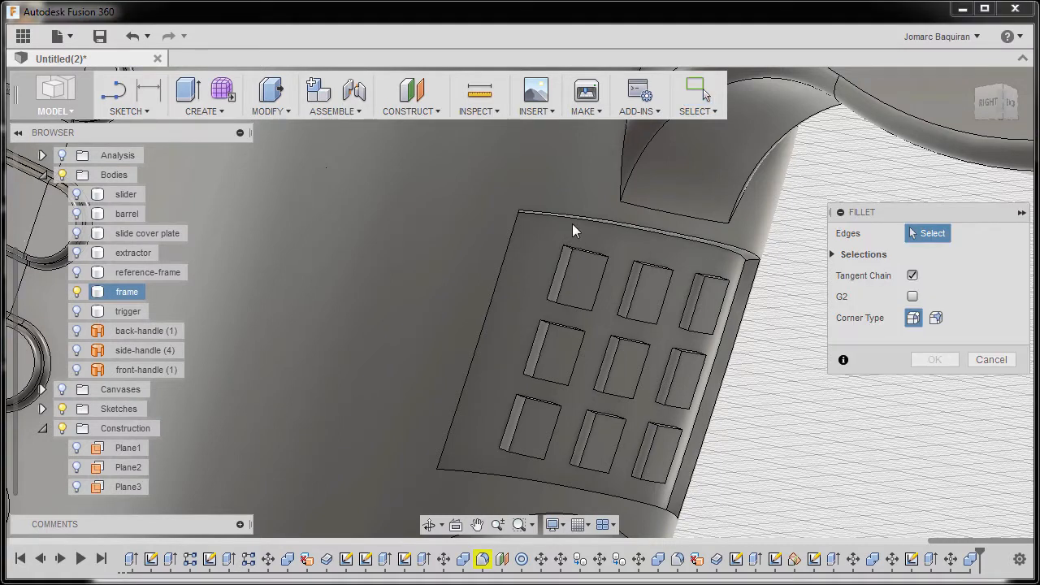
{"action": "scroll", "coordinate": [523, 225], "scroll_direction": "up", "scroll_amount": 5}
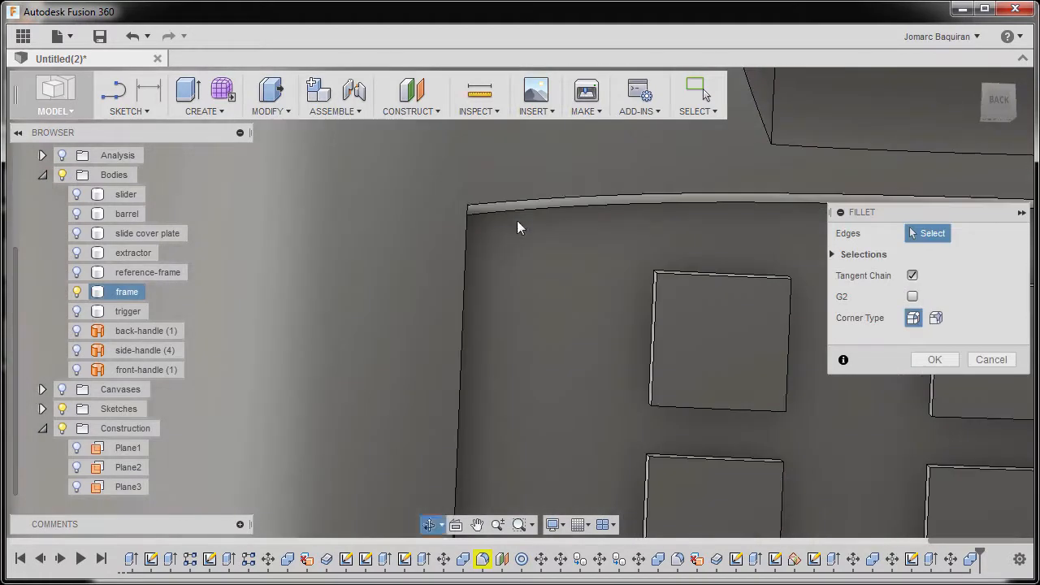
{"action": "left_click", "coordinate": [524, 205]}
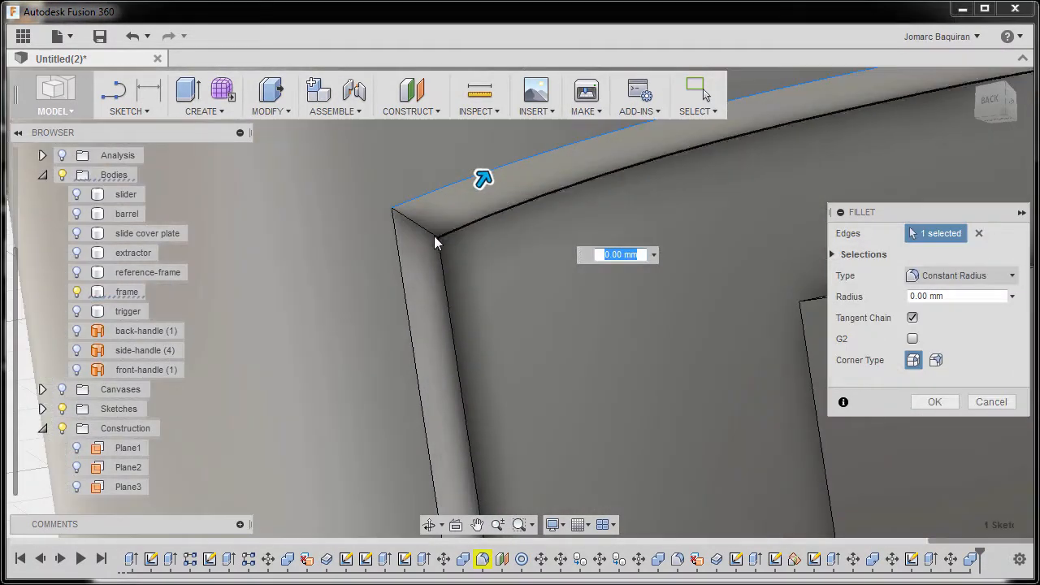
{"action": "left_click", "coordinate": [434, 235]}
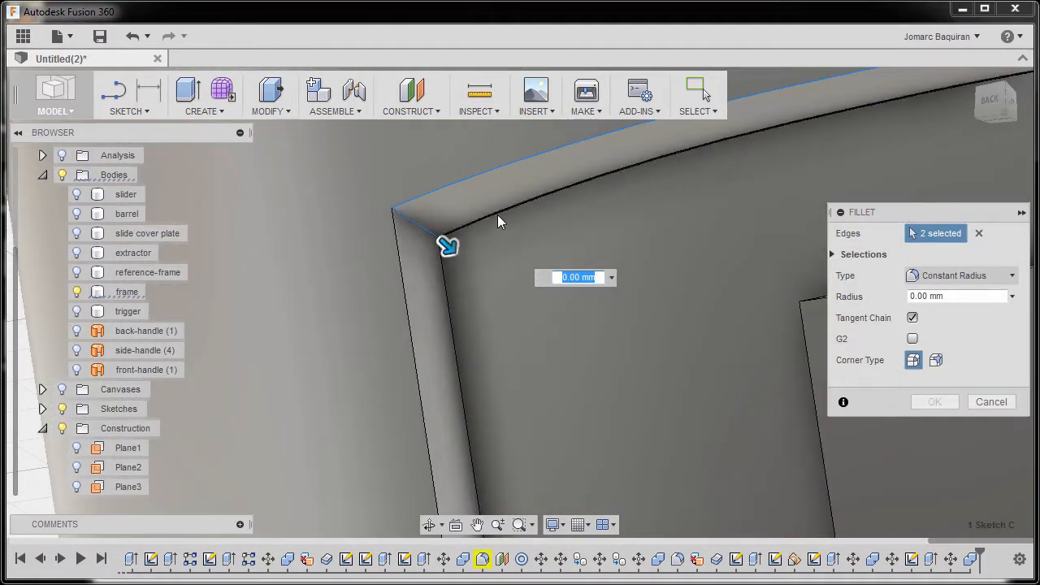
{"action": "left_click", "coordinate": [410, 318]}
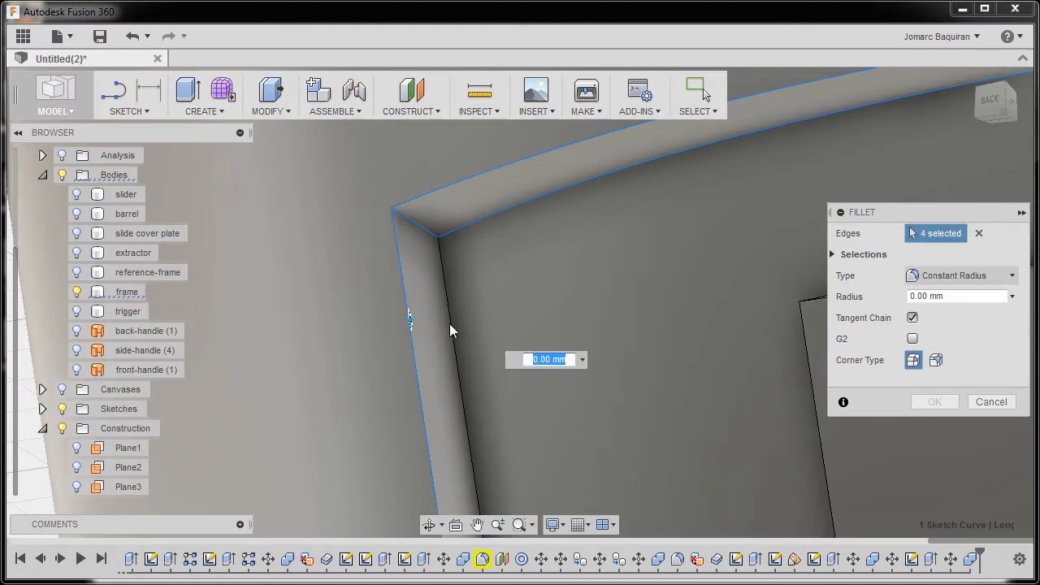
{"action": "left_click", "coordinate": [446, 324]}
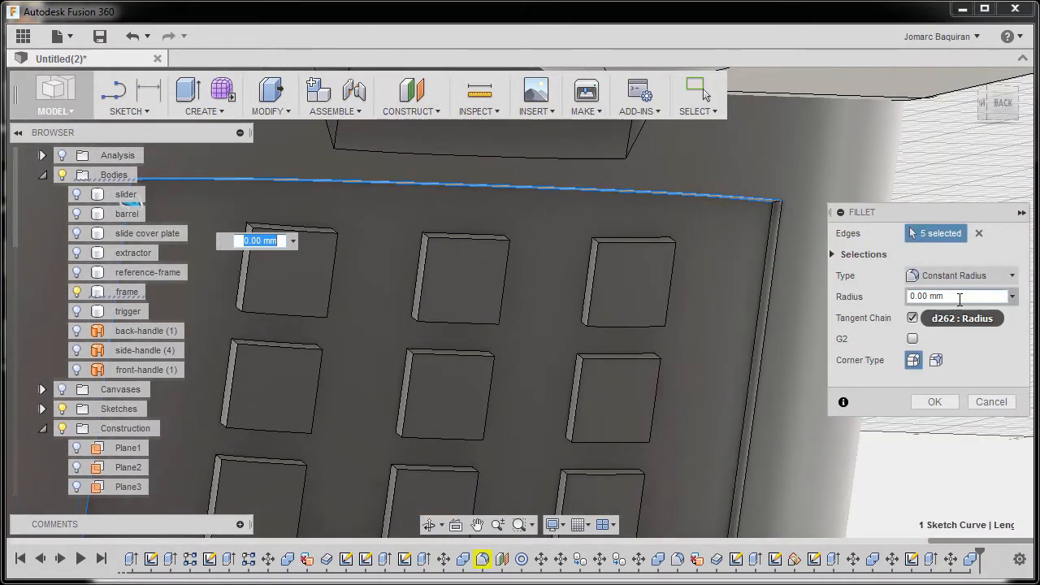
{"action": "left_click", "coordinate": [959, 299]}
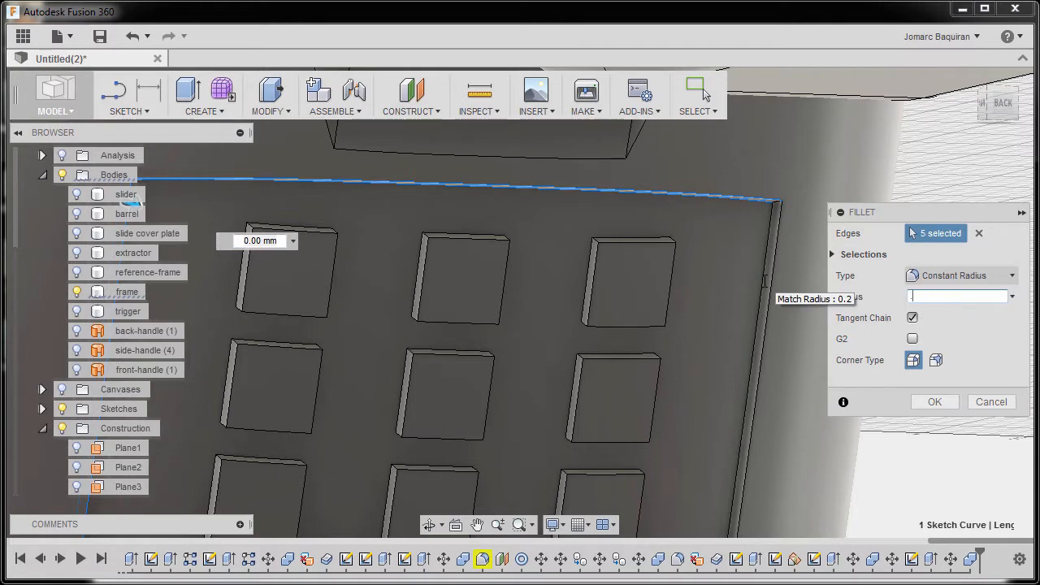
{"action": "type", "text": ".1"}
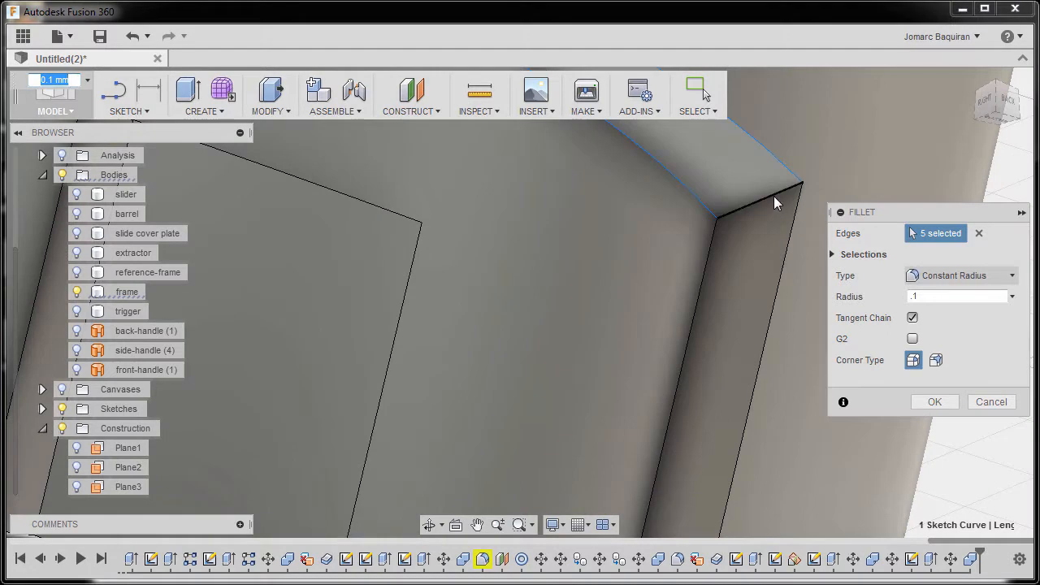
Add the uppermost recessed panel's opposite side, bottom and remaining corner edges to the 0.1 mm fillet selection.
{"action": "left_click", "coordinate": [780, 286]}
{"action": "left_click", "coordinate": [704, 294]}
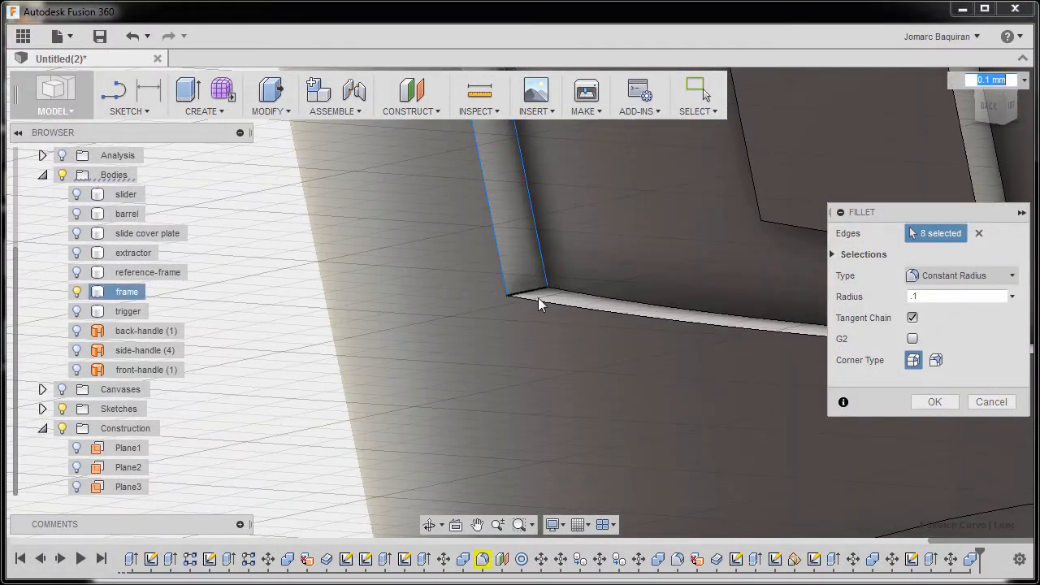
{"action": "left_click", "coordinate": [538, 298]}
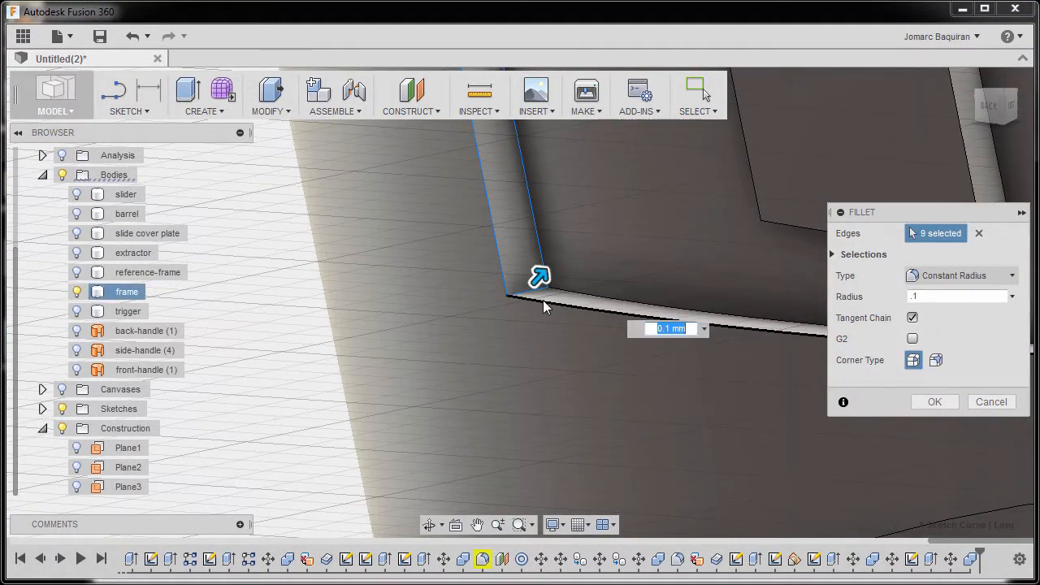
{"action": "left_click", "coordinate": [542, 300]}
{"action": "left_click", "coordinate": [593, 295]}
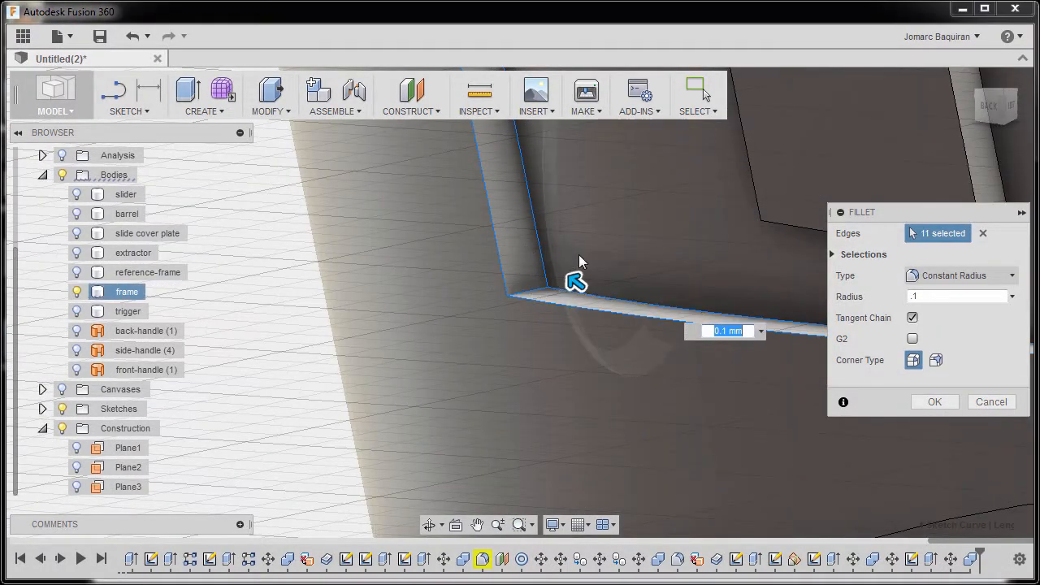
{"action": "scroll", "coordinate": [578, 258], "scroll_direction": "down", "scroll_amount": 8}
{"action": "middle_click_drag", "start_coordinate": [728, 253], "coordinate": [726, 293], "text": "shift"}
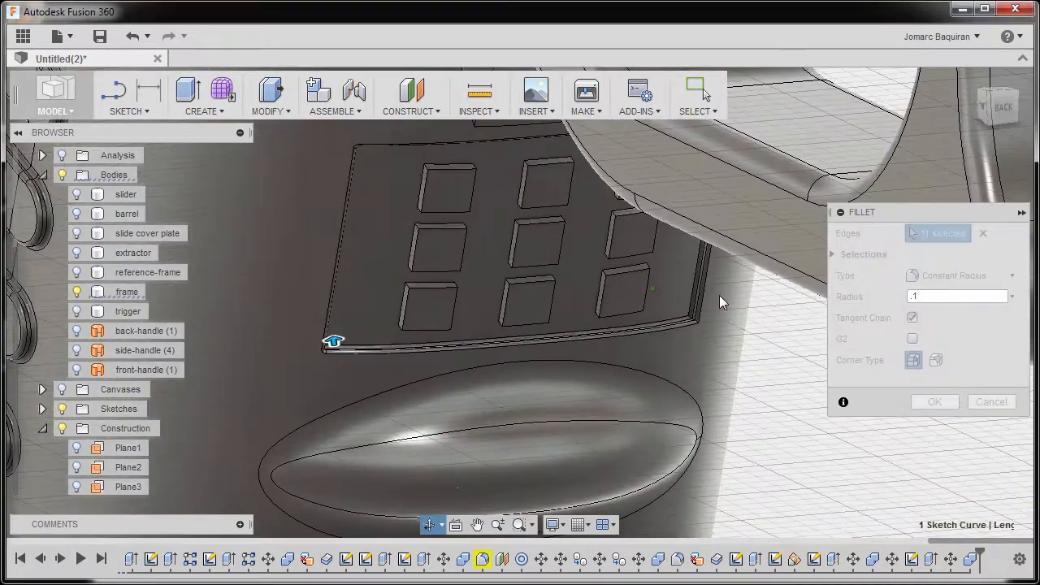
{"action": "scroll", "coordinate": [679, 322], "scroll_direction": "up", "scroll_amount": 8}
{"action": "left_click", "coordinate": [650, 296]}
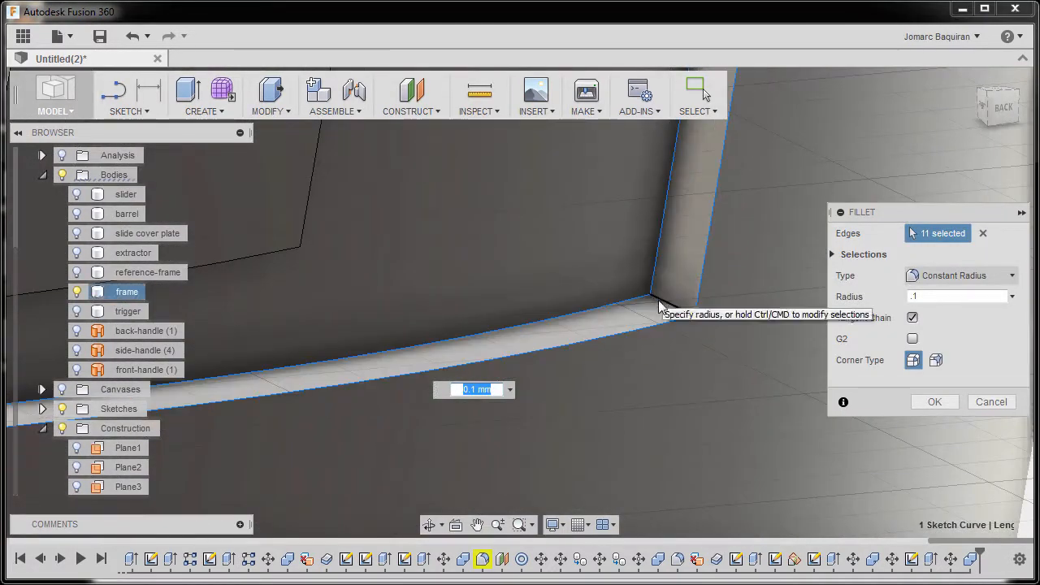
{"action": "scroll", "coordinate": [667, 221], "scroll_direction": "down", "scroll_amount": 10}
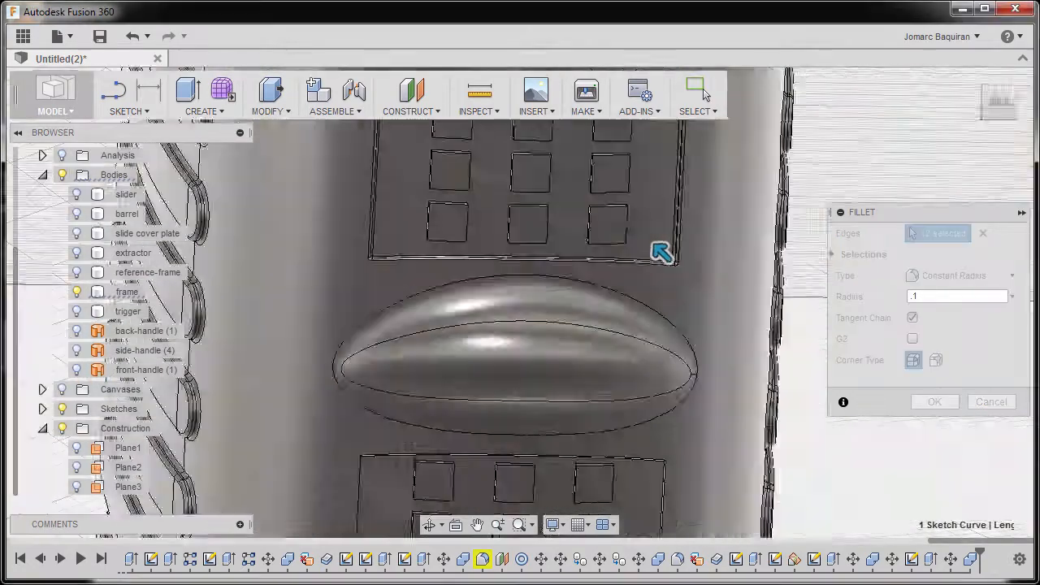
{"action": "middle_click_drag", "start_coordinate": [667, 220], "coordinate": [532, 375], "text": "shift"}
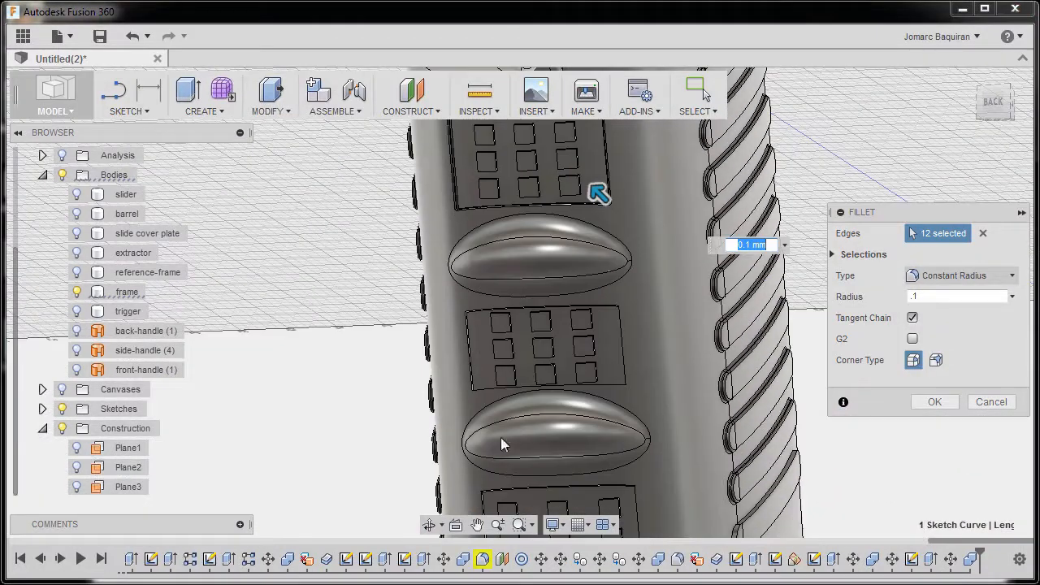
{"action": "middle_click_drag", "start_coordinate": [602, 378], "coordinate": [498, 445], "text": "shift"}
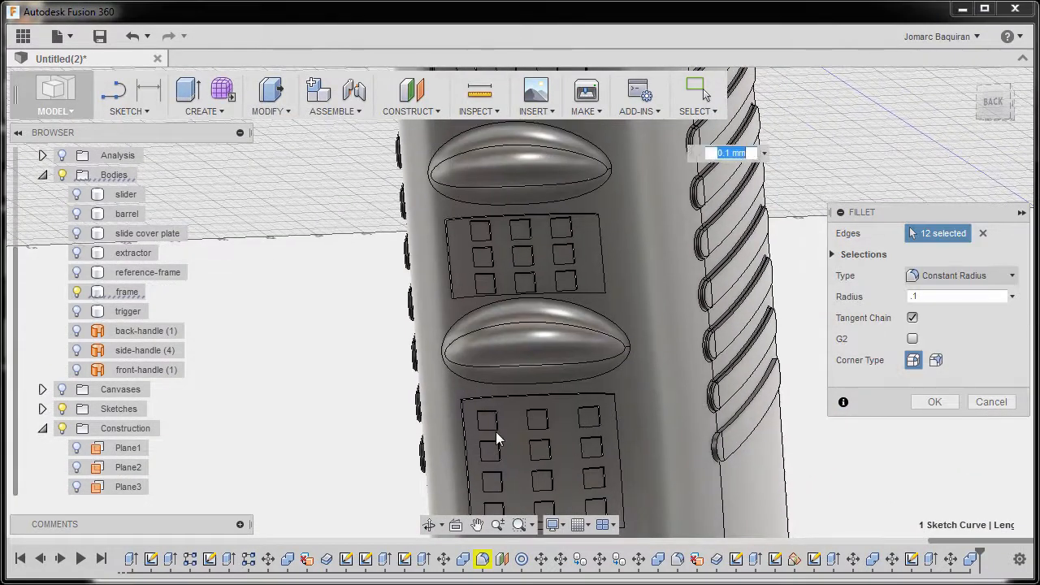